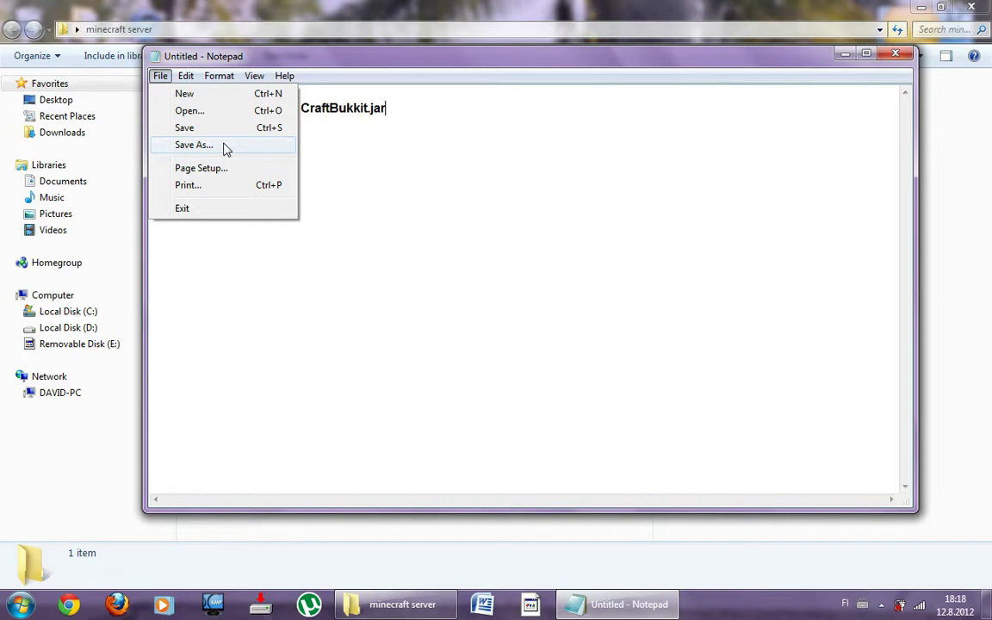
# - Begin saving the batch script under a new name and choose the minecraft server folder on the Desktop
pyautogui.click(222, 146)
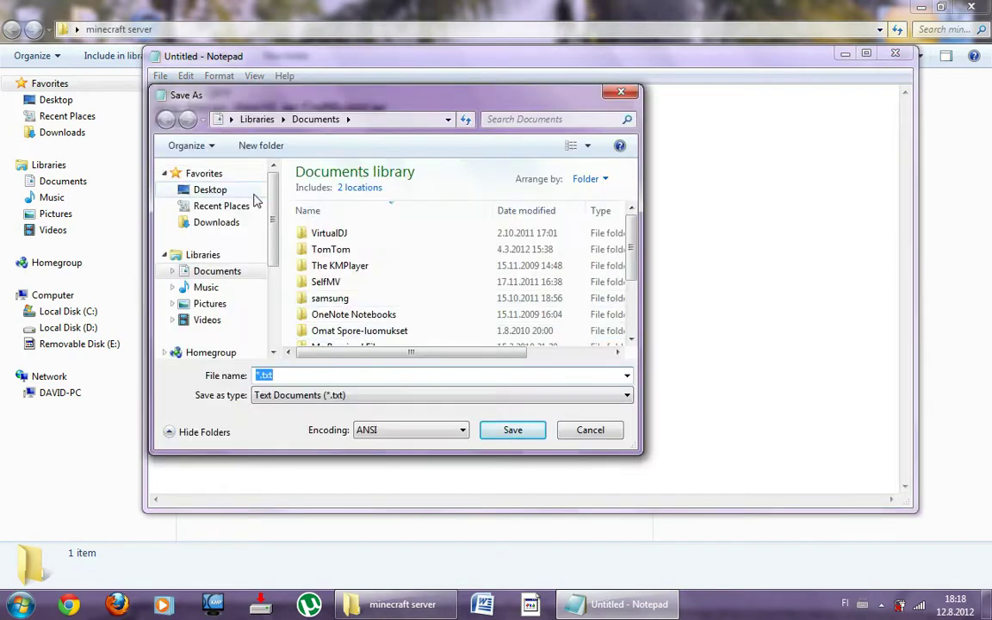
pyautogui.click(230, 191)
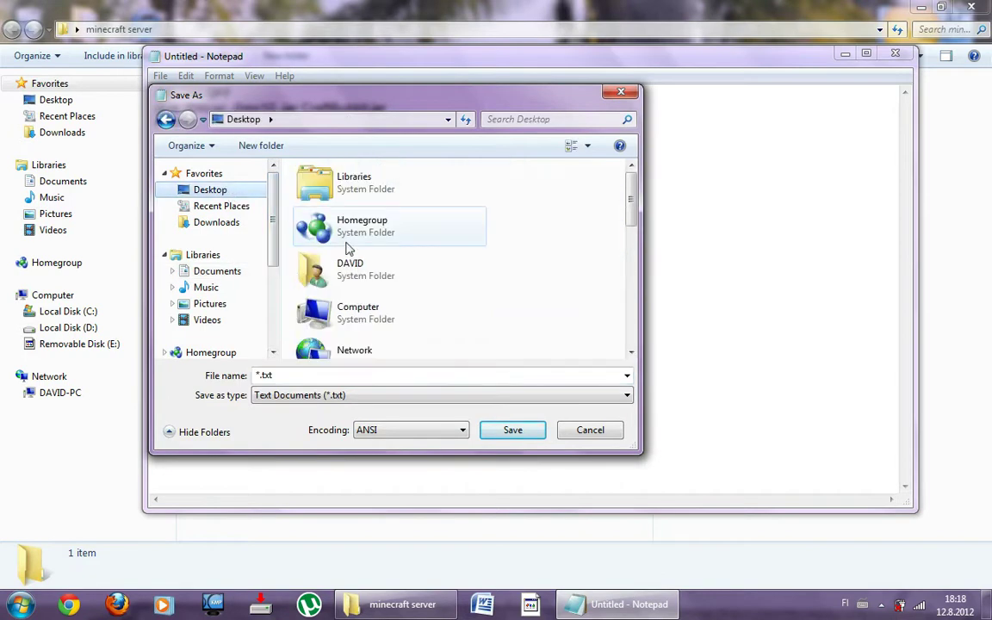
pyautogui.scroll(-3, 390, 245)
pyautogui.moveTo(634, 196); pyautogui.dragTo(632, 269)
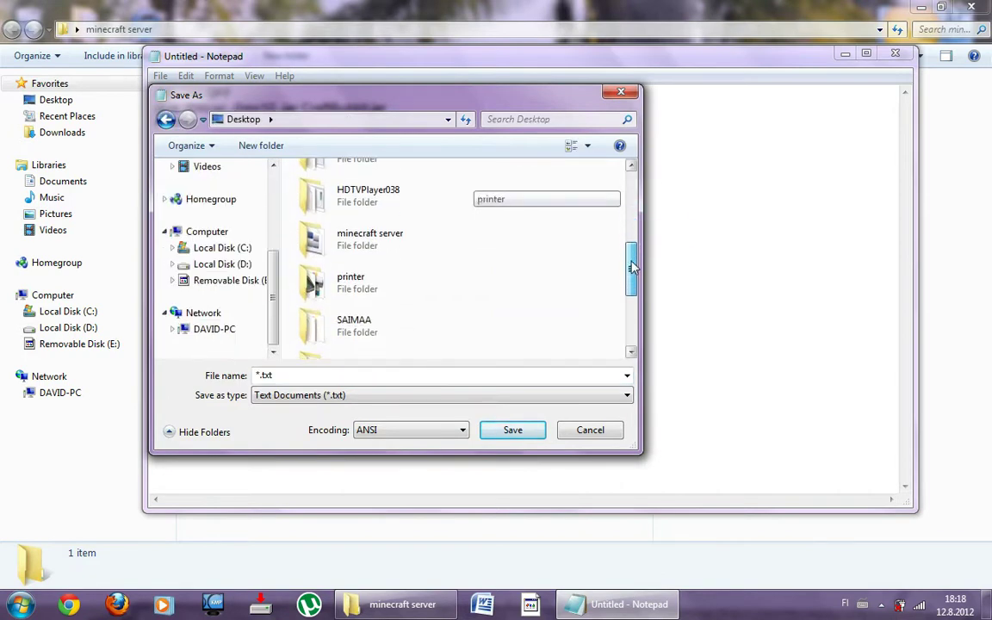
pyautogui.doubleClick(338, 233)
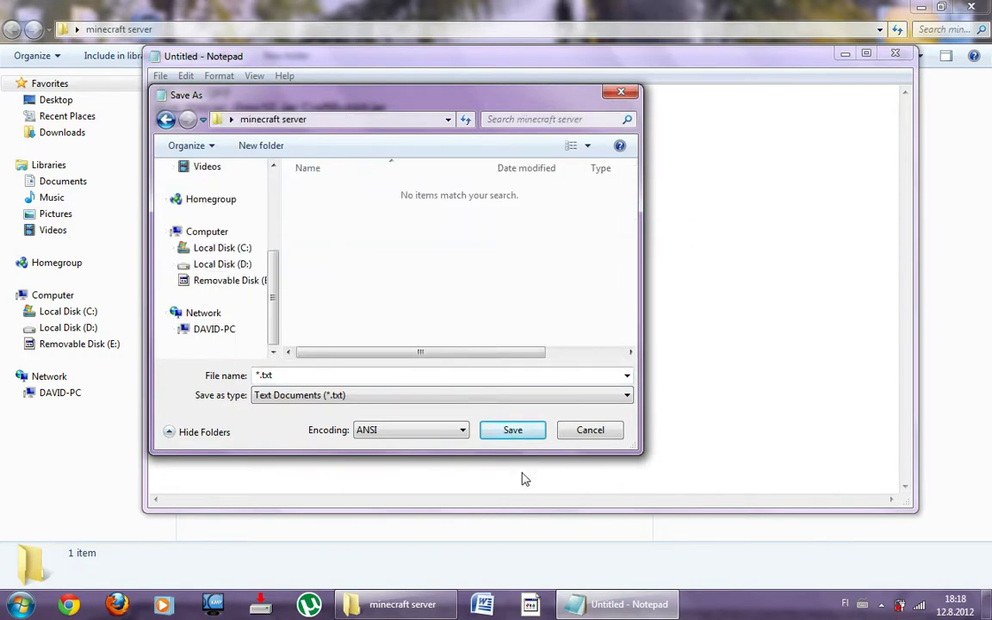
# - Save the script as run.bat with the file type All Files, then close it
pyautogui.click(317, 379)
pyautogui.press('BackSpace')
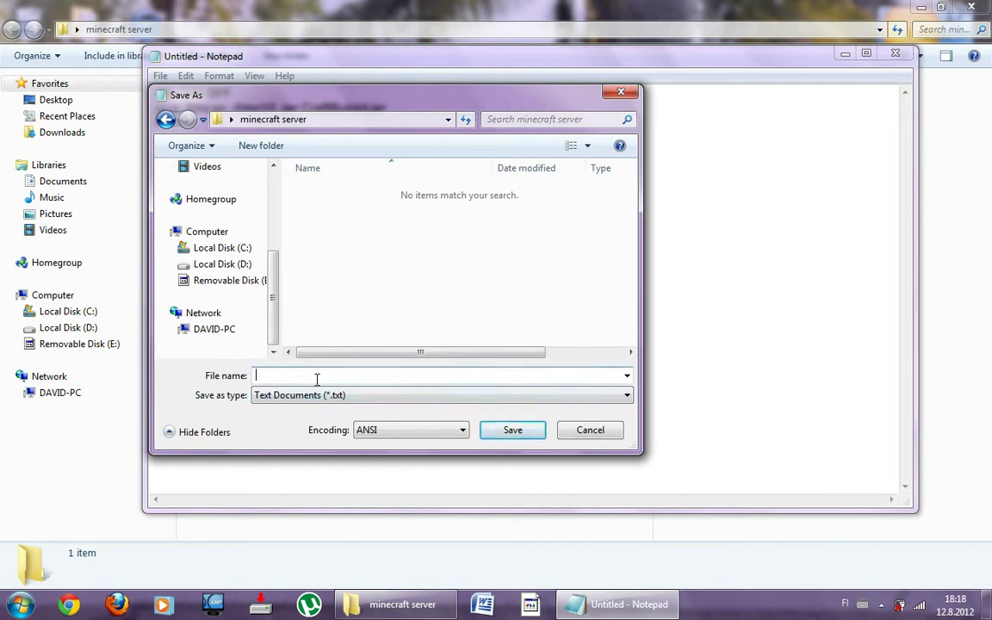
pyautogui.click(528, 398)
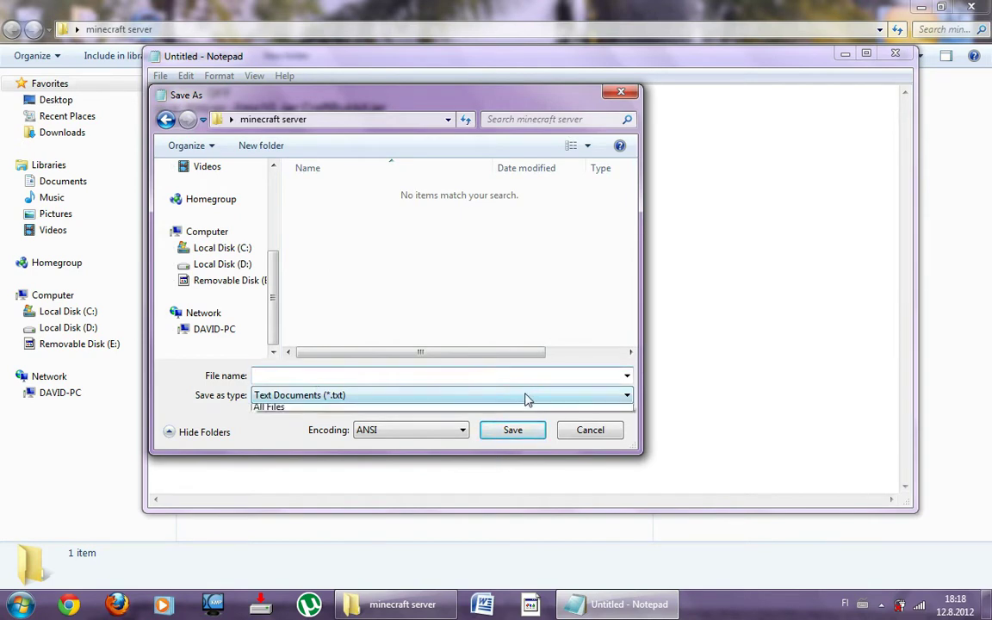
pyautogui.click(274, 423)
pyautogui.click(298, 375)
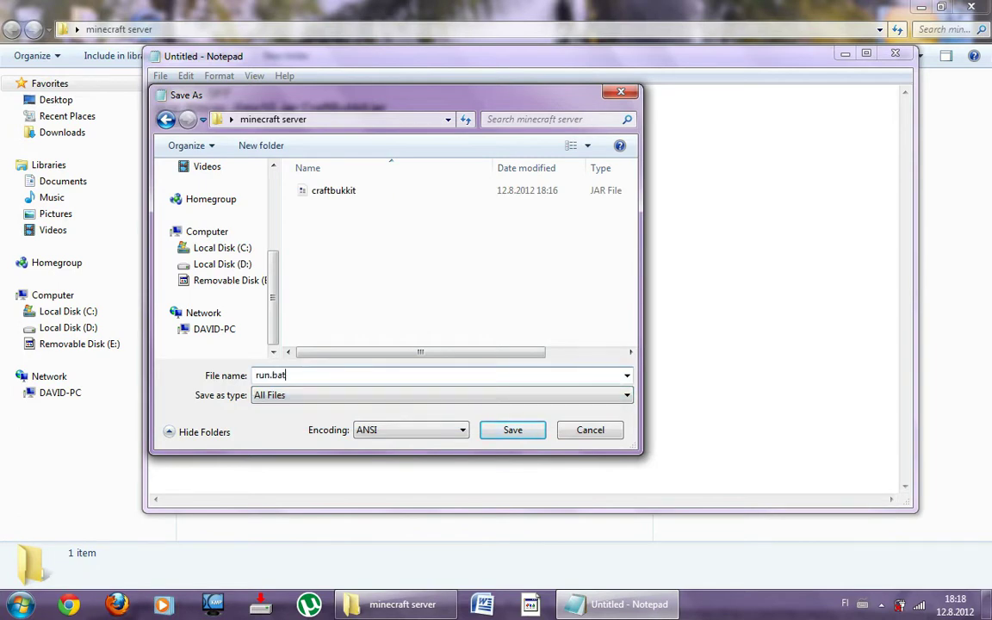
pyautogui.click(514, 431)
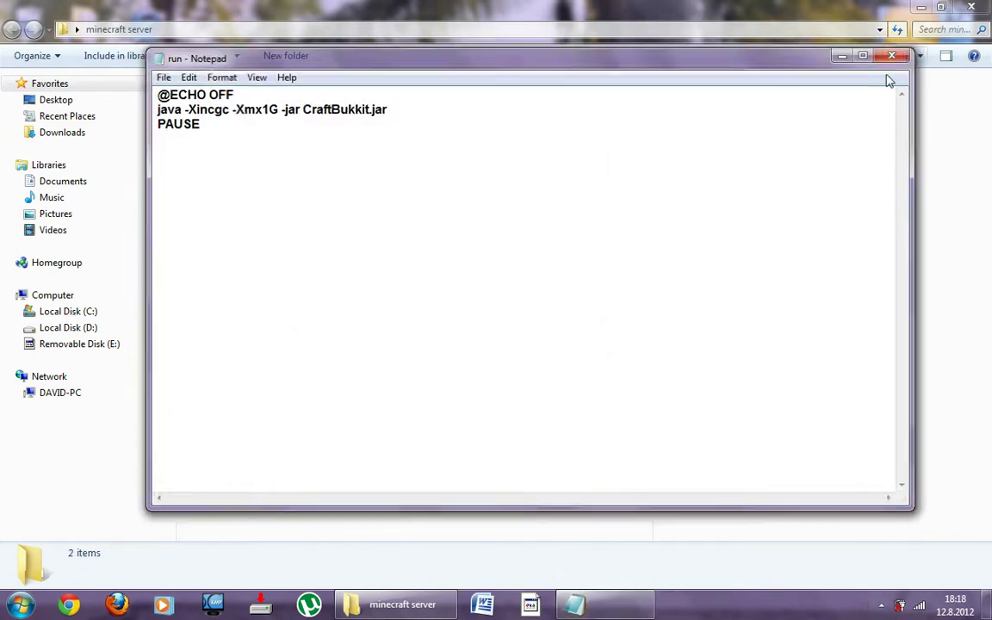
pyautogui.click(895, 54)
# - Launch the run batch file to generate the server files, then close the server console
pyautogui.moveTo(230, 145); pyautogui.dragTo(205, 129)
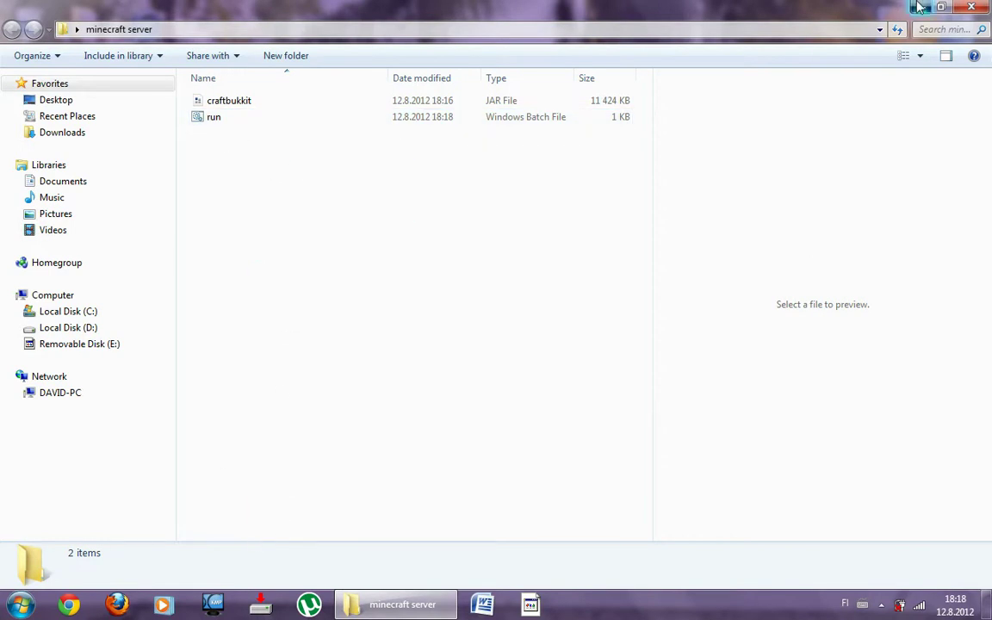
pyautogui.click(420, 612)
pyautogui.click(420, 612)
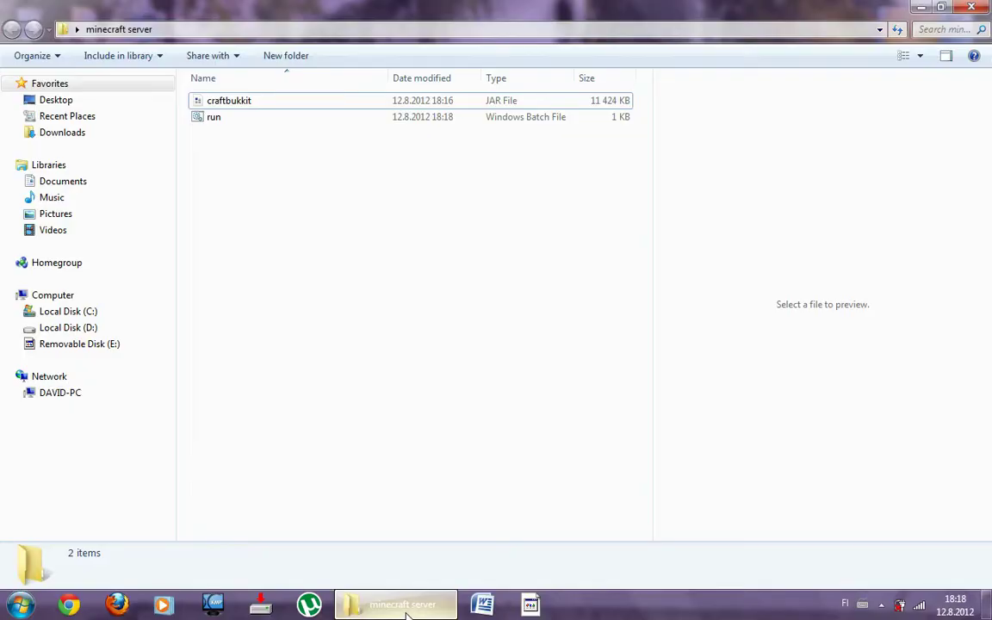
pyautogui.doubleClick(250, 121)
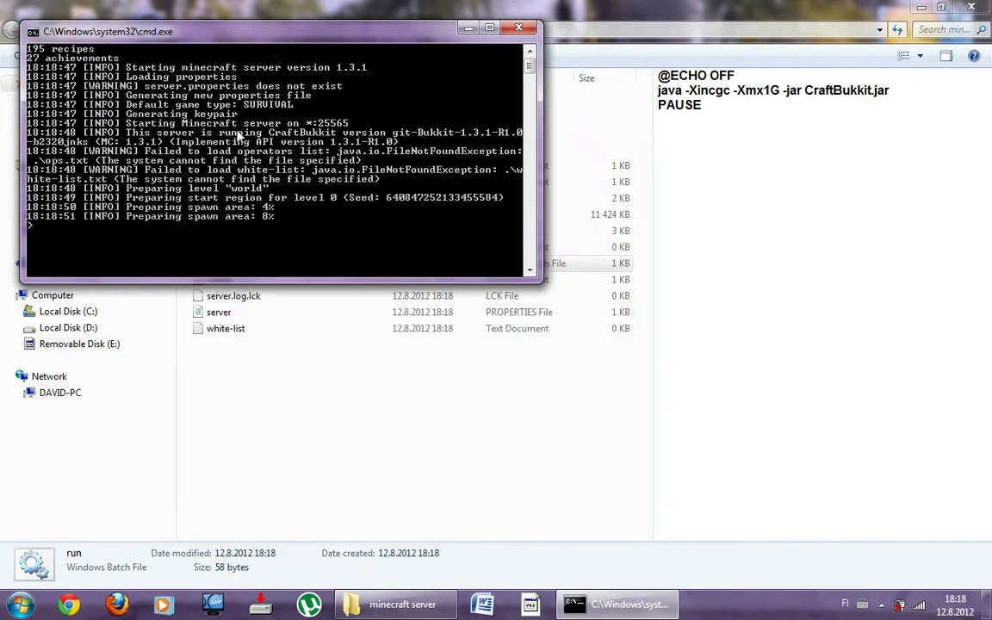
pyautogui.click(519, 28)
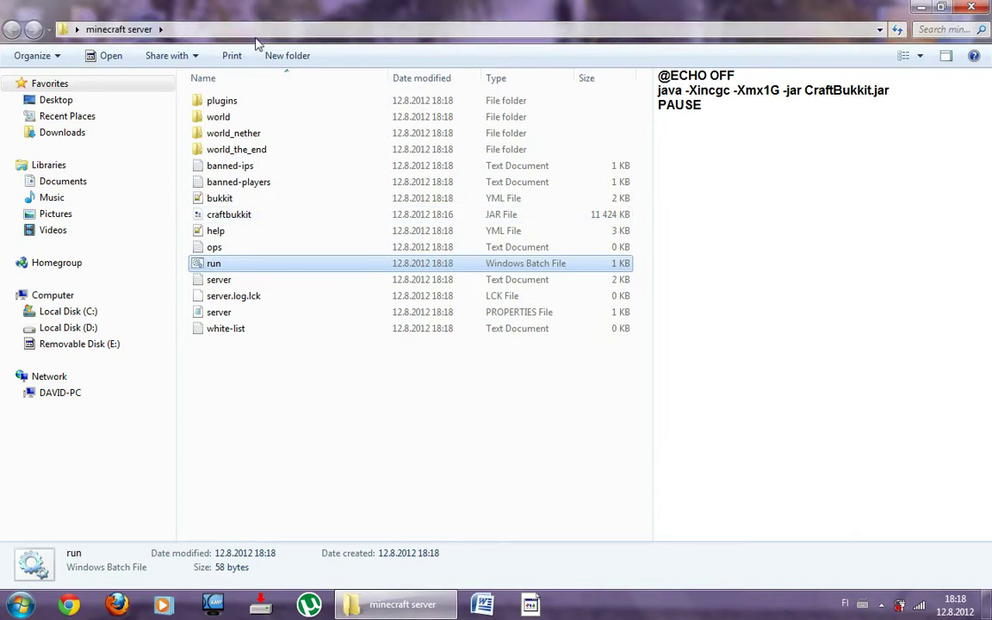
# - Examine the generated plugins folder, the world folder and the banned-ips file
pyautogui.doubleClick(249, 101)
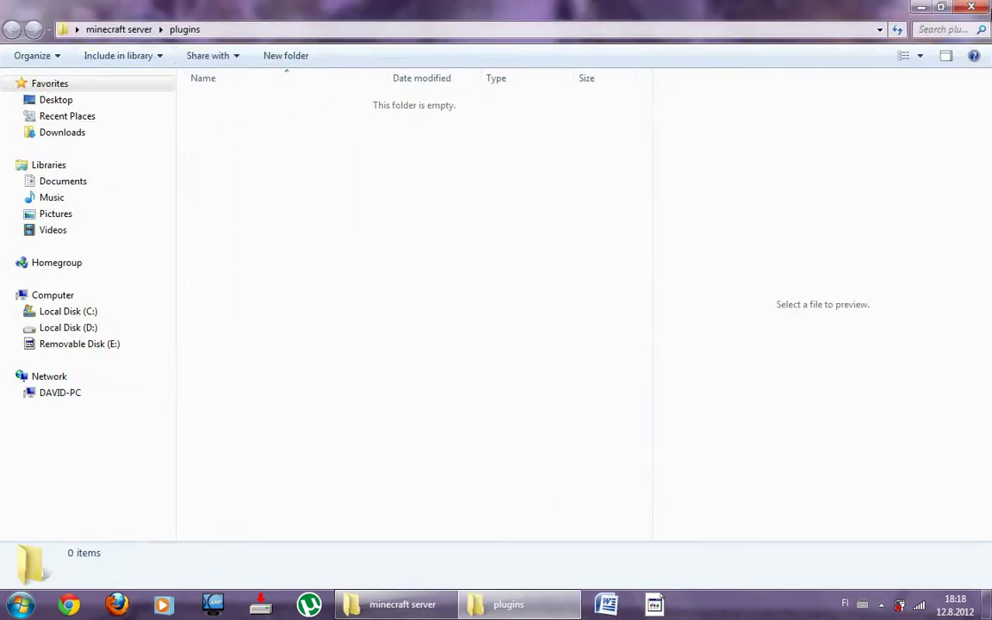
pyautogui.click(971, 10)
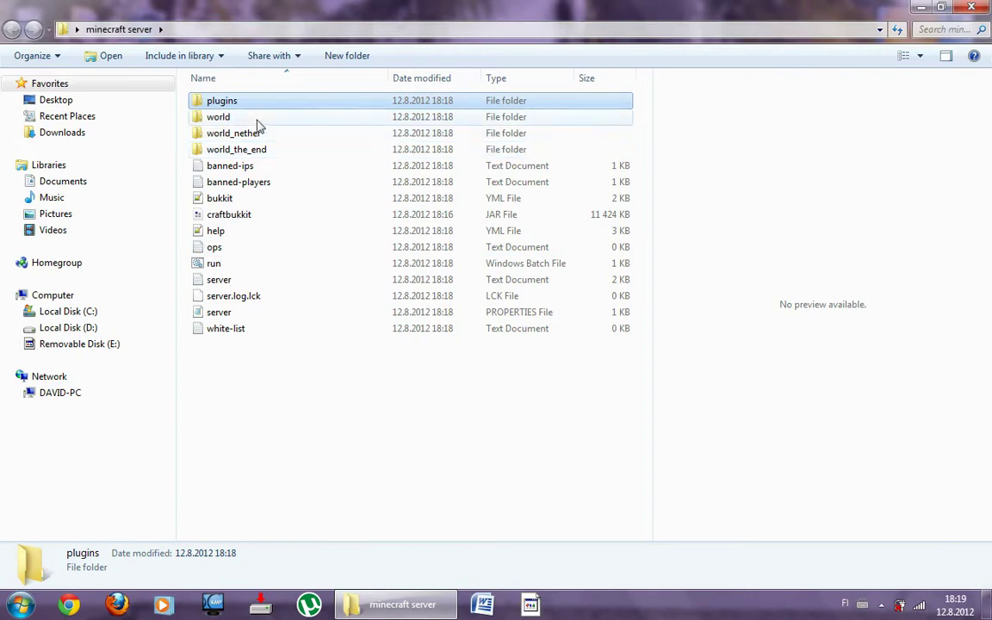
pyautogui.moveTo(253, 124); pyautogui.dragTo(304, 127)
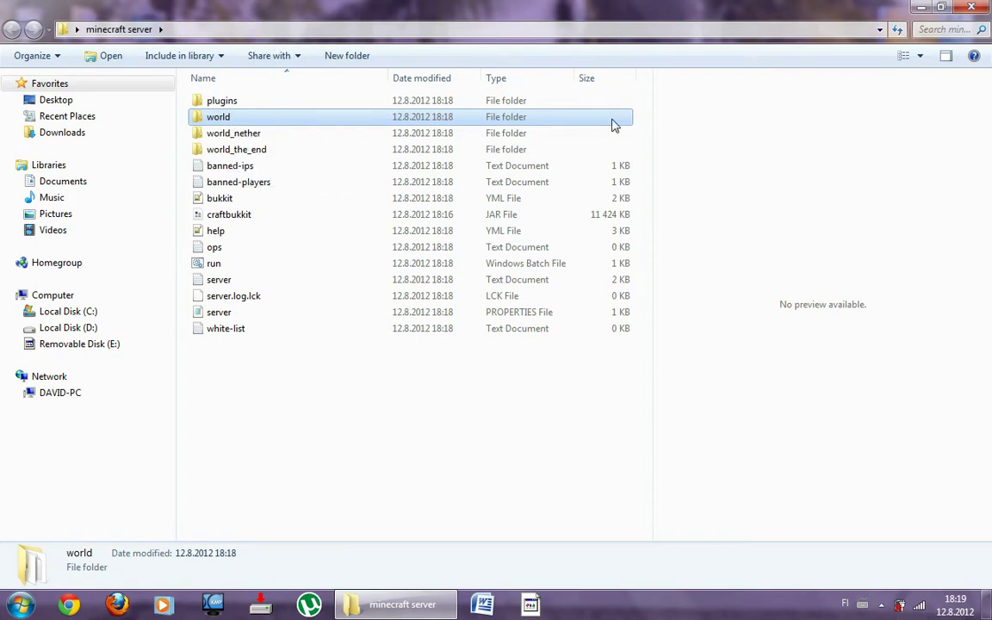
pyautogui.click(230, 123)
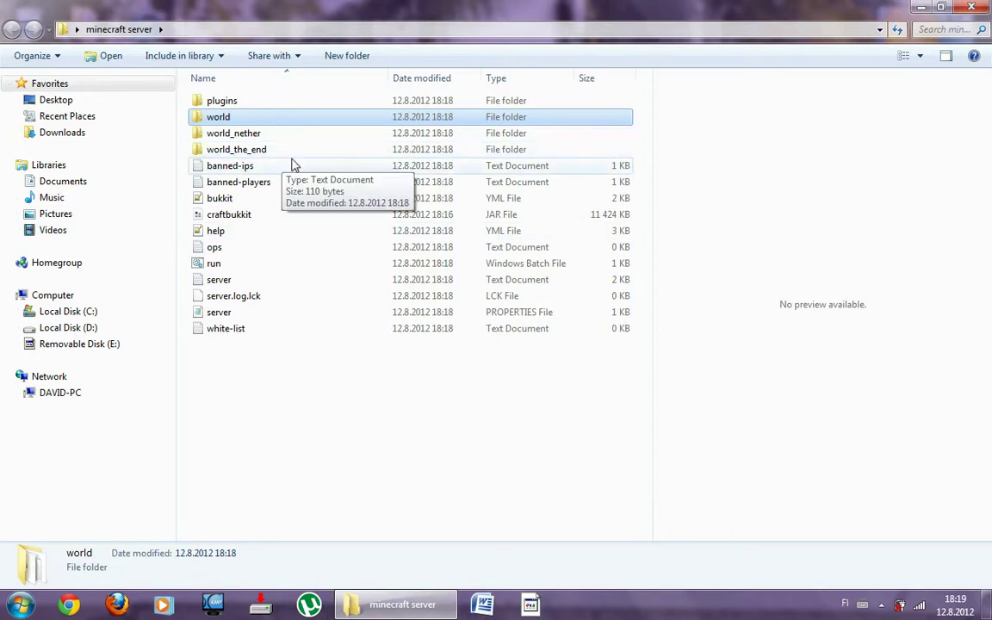
pyautogui.click(262, 171)
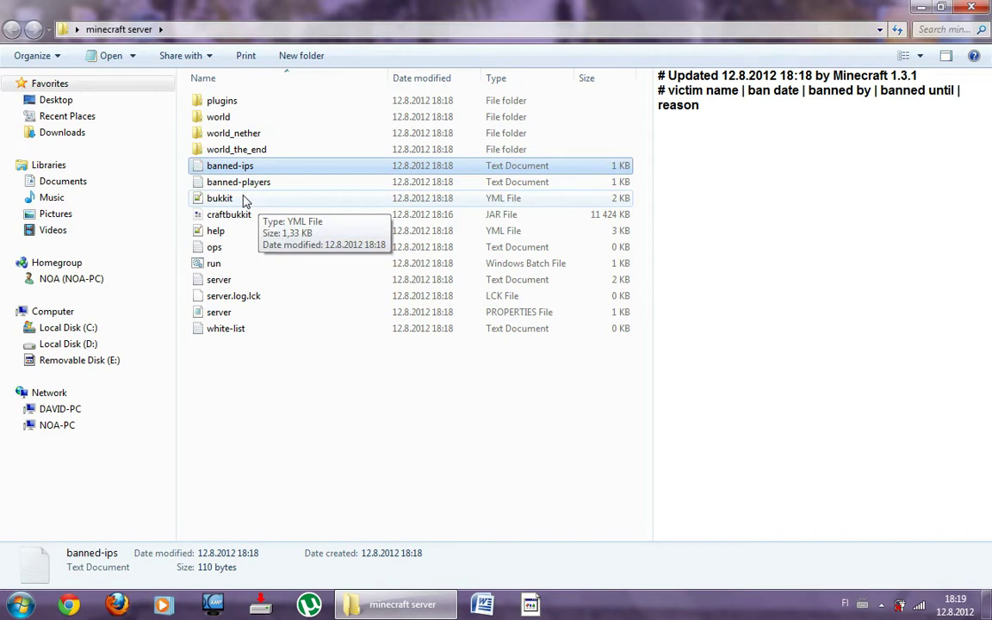
# - Enter the operator's player name in the ops text file, then save and close it
pyautogui.doubleClick(218, 247)
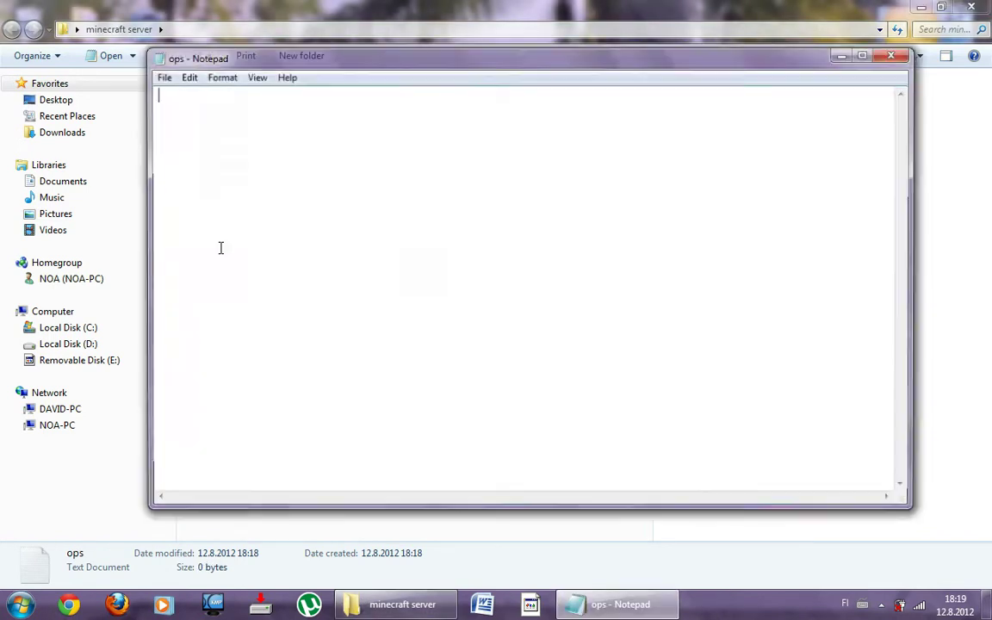
pyautogui.write('jedirex')
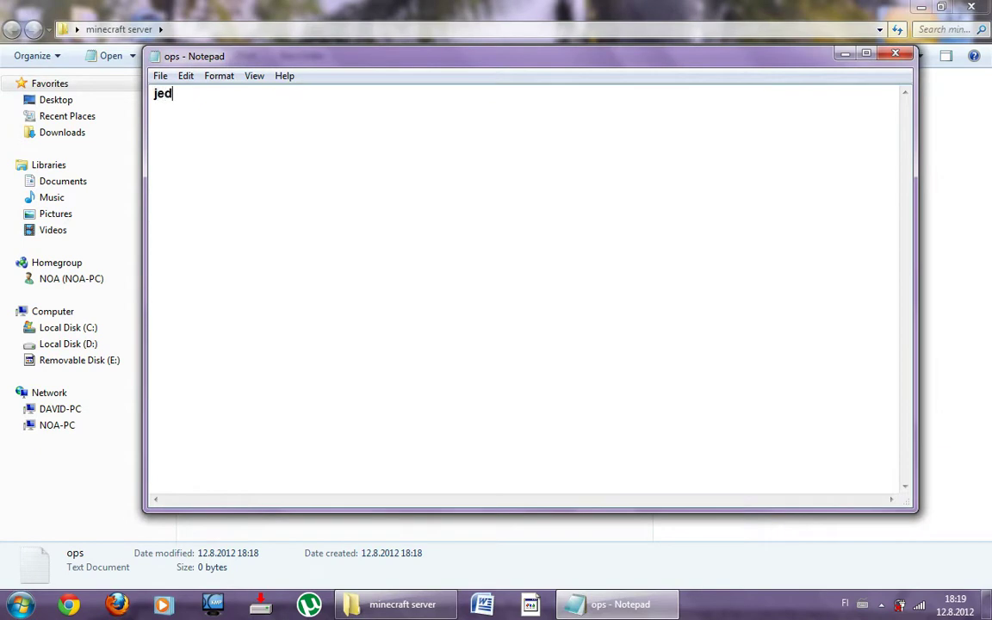
pyautogui.click(161, 76)
pyautogui.click(196, 128)
pyautogui.click(896, 53)
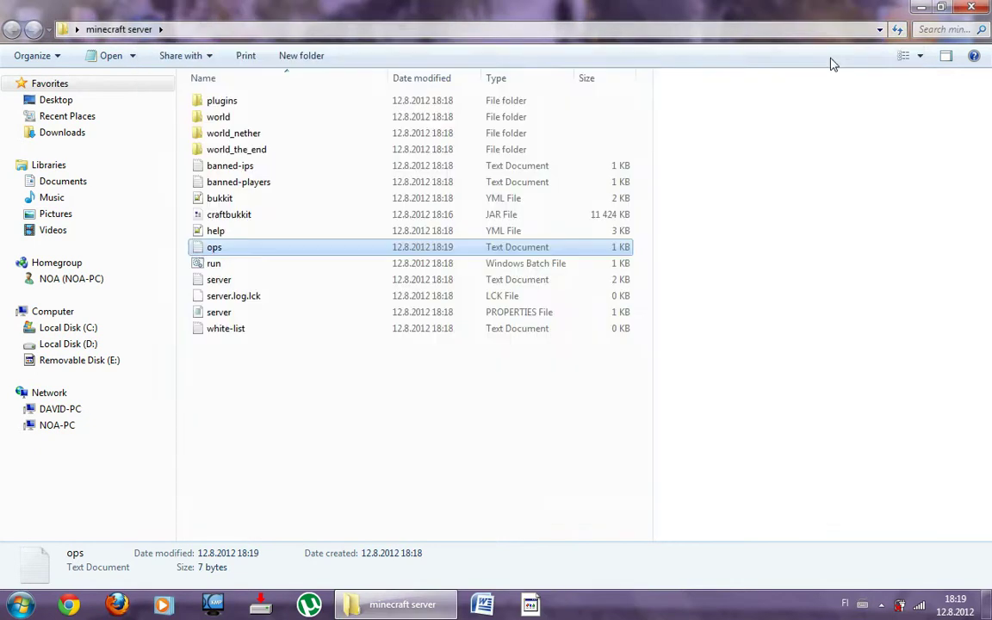
# - Open the server properties file and review its level-name, allow-flight, server-port, level-type and max-build-height settings
pyautogui.doubleClick(243, 315)
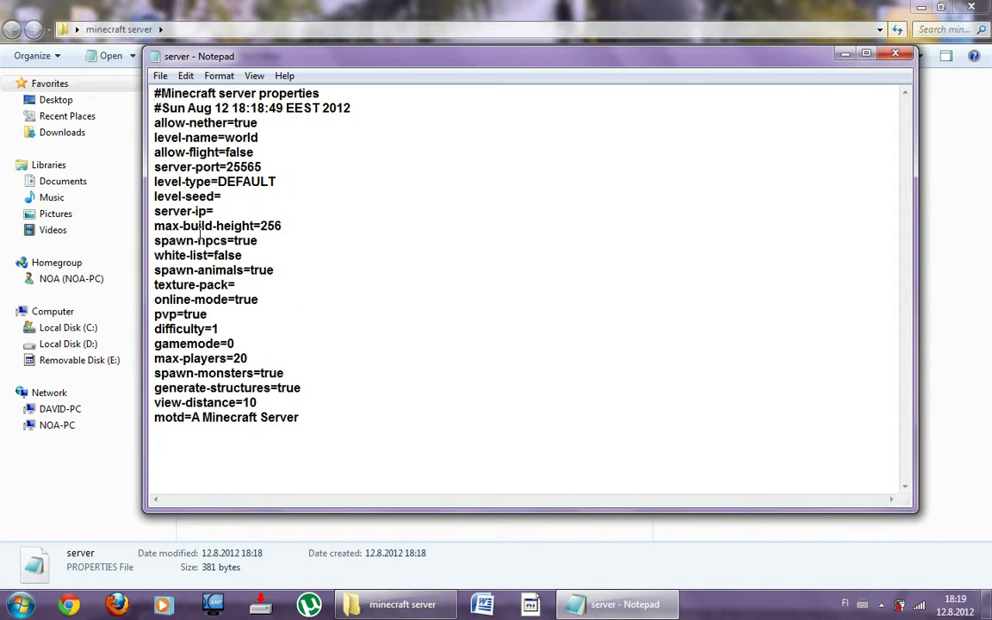
pyautogui.moveTo(155, 137); pyautogui.dragTo(259, 137)
pyautogui.click(263, 137)
pyautogui.moveTo(258, 136); pyautogui.dragTo(171, 137)
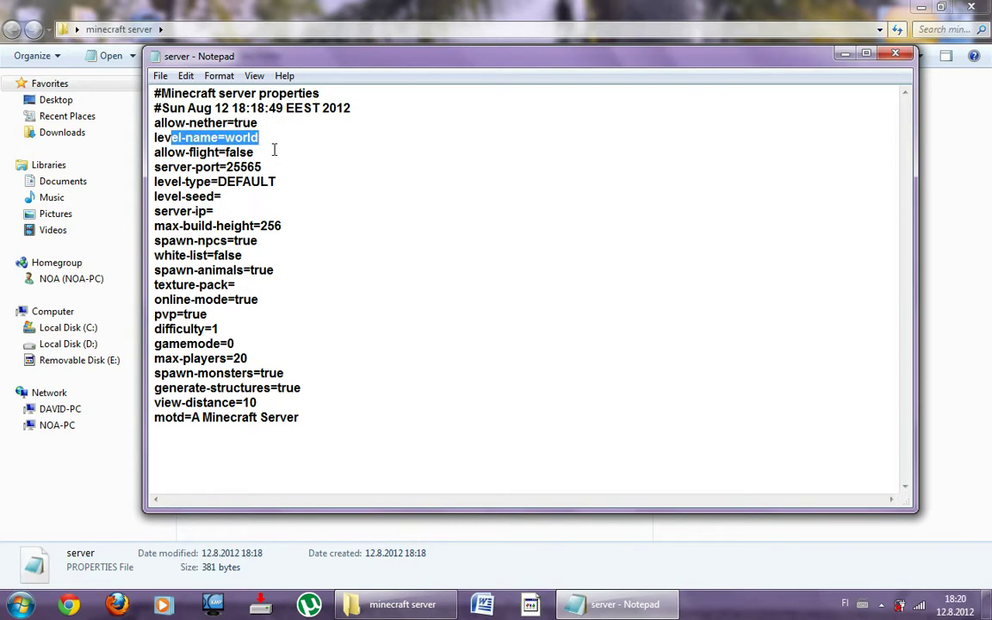
pyautogui.moveTo(264, 152); pyautogui.dragTo(184, 151)
pyautogui.click(281, 151)
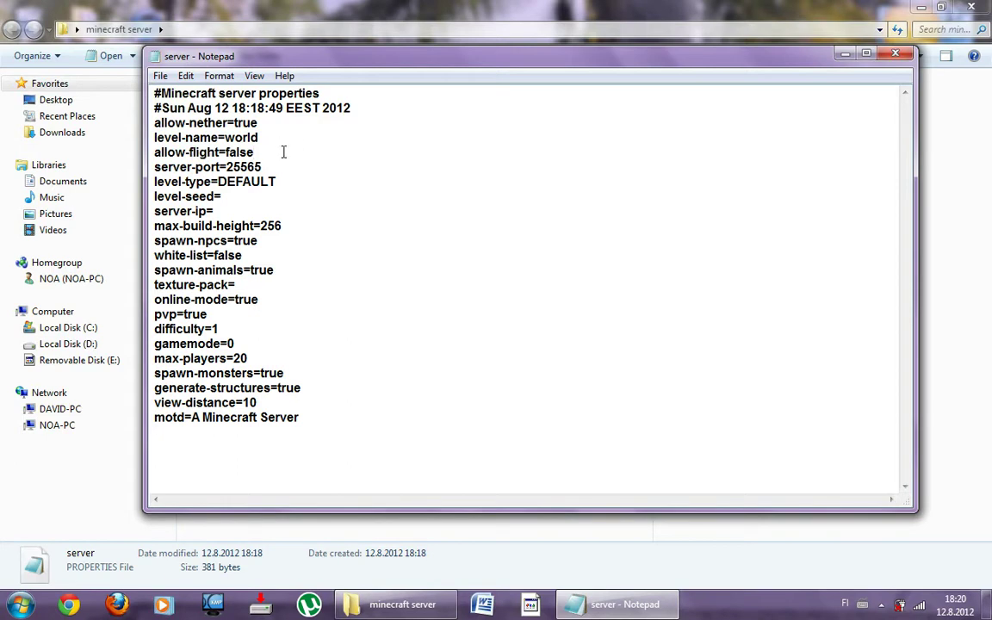
pyautogui.moveTo(154, 167); pyautogui.dragTo(222, 182)
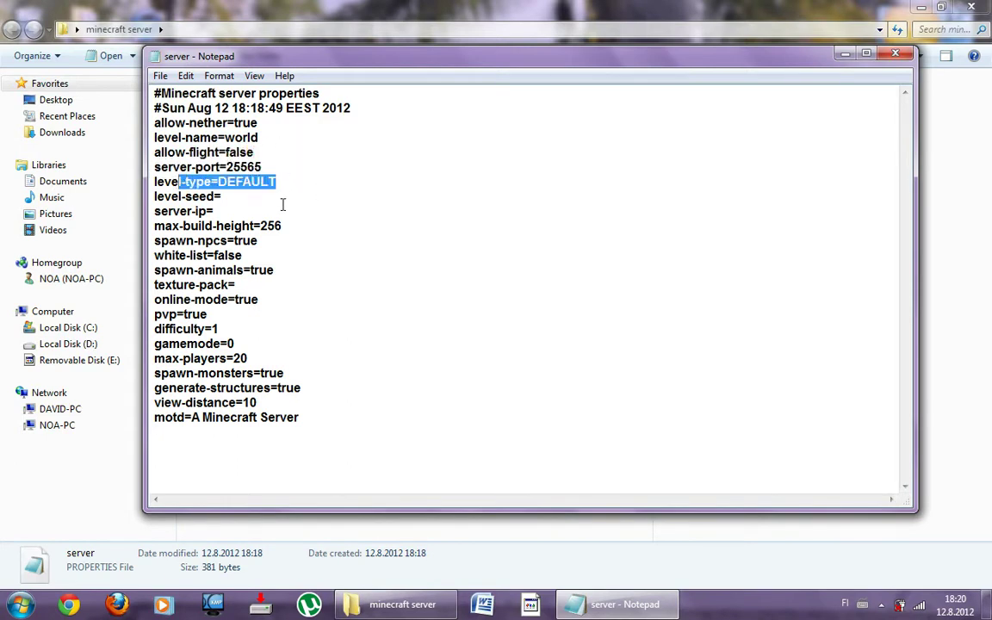
pyautogui.moveTo(294, 178); pyautogui.dragTo(274, 182)
pyautogui.click(278, 181)
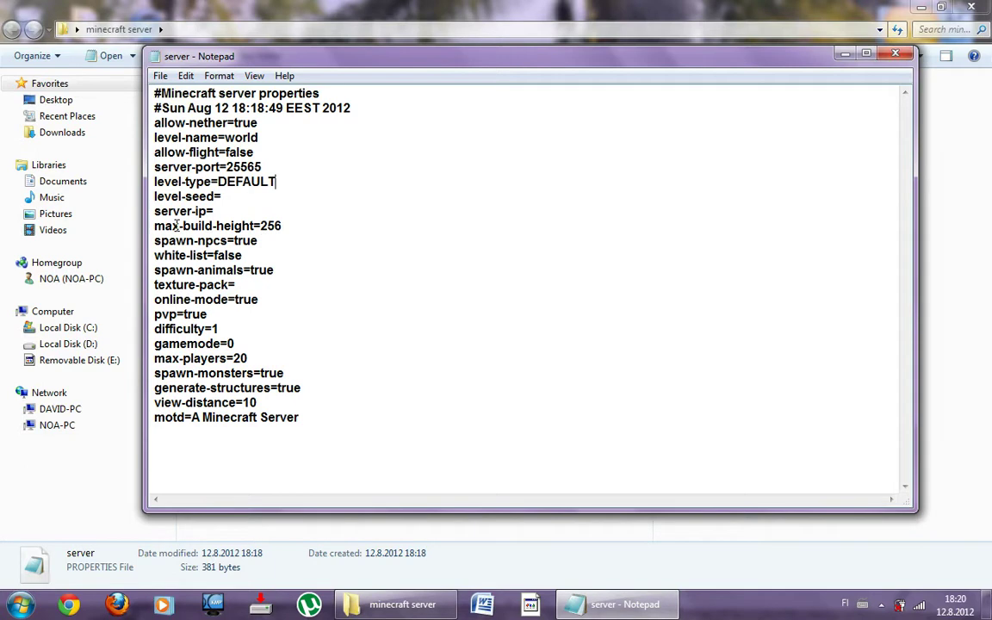
pyautogui.moveTo(298, 224)
pyautogui.mouseDown()
pyautogui.moveTo(263, 241)
pyautogui.moveTo(286, 226)
pyautogui.mouseUp()
pyautogui.click(297, 245)
# - Locate the white-list file in the server folder and review the online-mode and pvp settings in the server properties
pyautogui.click(846, 54)
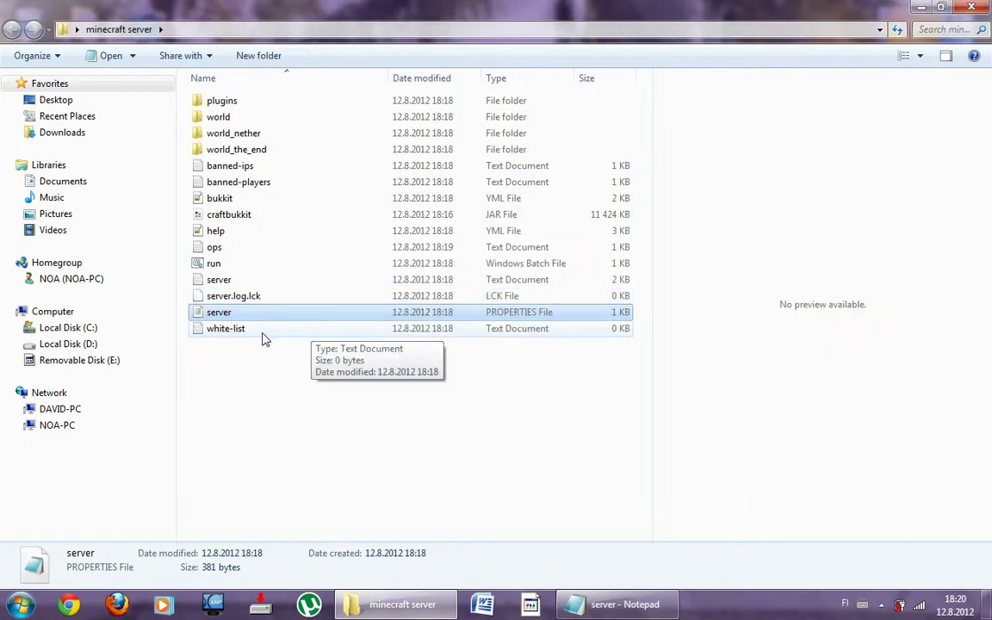
pyautogui.click(636, 607)
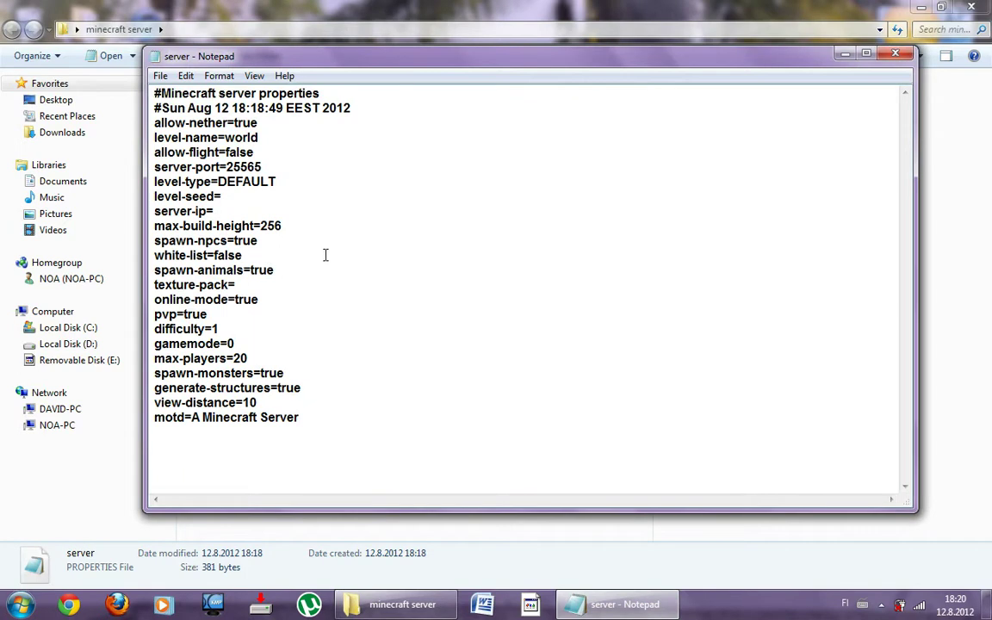
pyautogui.moveTo(265, 301); pyautogui.dragTo(223, 300)
pyautogui.moveTo(155, 316); pyautogui.dragTo(290, 315)
pyautogui.click(290, 315)
pyautogui.moveTo(195, 300); pyautogui.dragTo(272, 297)
pyautogui.click(271, 295)
pyautogui.moveTo(208, 315); pyautogui.dragTo(182, 310)
pyautogui.moveTo(242, 315); pyautogui.dragTo(157, 317)
pyautogui.click(257, 319)
# - Review the difficulty and gamemode settings in the server properties file
pyautogui.click(243, 327)
pyautogui.moveTo(259, 343); pyautogui.dragTo(301, 395)
pyautogui.click(299, 343)
pyautogui.doubleClick(230, 344)
pyautogui.click(234, 342)
pyautogui.click(228, 341)
pyautogui.doubleClick(224, 329)
pyautogui.doubleClick(237, 323)
pyautogui.click(237, 323)
# - Set max-players to 24 and view-distance to 6 in the server properties file
pyautogui.moveTo(243, 358); pyautogui.dragTo(290, 356)
pyautogui.write('4')
pyautogui.moveTo(155, 373); pyautogui.dragTo(315, 372)
pyautogui.doubleClick(273, 374)
pyautogui.click(307, 388)
pyautogui.moveTo(182, 388); pyautogui.dragTo(303, 389)
pyautogui.click(281, 403)
pyautogui.press('BackSpace')
pyautogui.press('BackSpace')
pyautogui.write('6')
# - Replace the motd text in the server properties file with AllStarCraft
pyautogui.moveTo(300, 418); pyautogui.dragTo(200, 418)
pyautogui.press('BackSpace')
pyautogui.press('BackSpace')
pyautogui.write('AllSa')
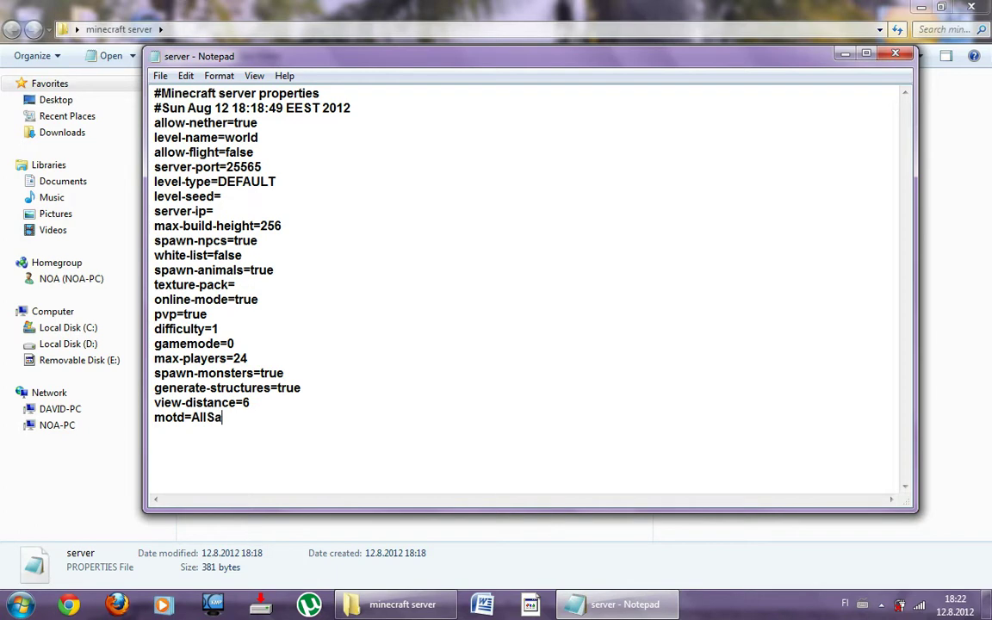
pyautogui.press('BackSpace')
pyautogui.write('tr')
pyautogui.press('BackSpace')
pyautogui.write('arCRaft')
pyautogui.press('BackSpace')
pyautogui.press('BackSpace')
pyautogui.press('BackSpace')
pyautogui.press('BackSpace')
pyautogui.press('BackSpace')
pyautogui.write('Craft')
# - Save the edited server properties file and close it
pyautogui.click(160, 76)
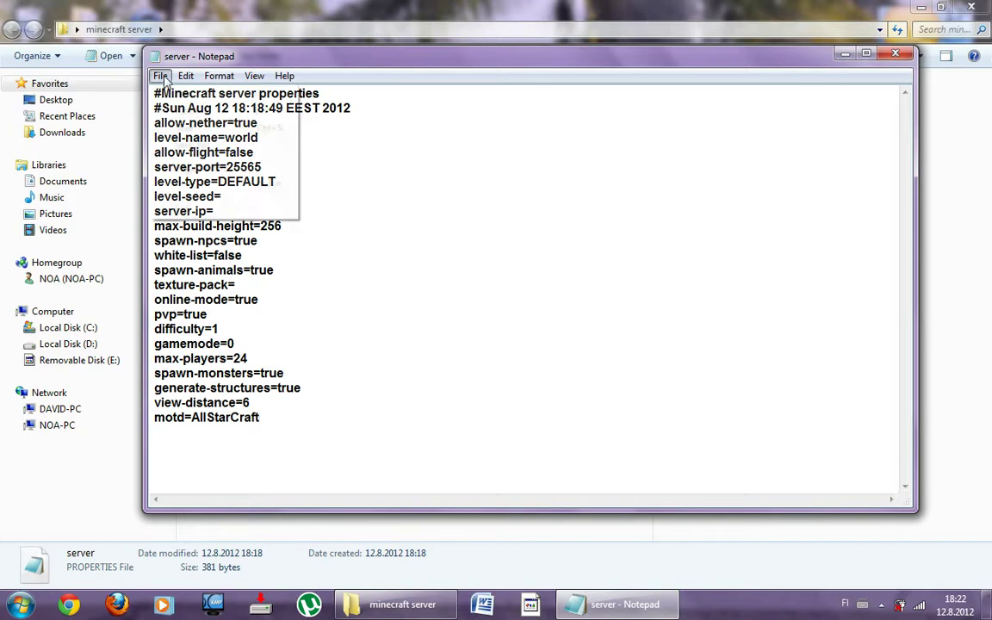
pyautogui.click(185, 76)
pyautogui.moveTo(160, 76)
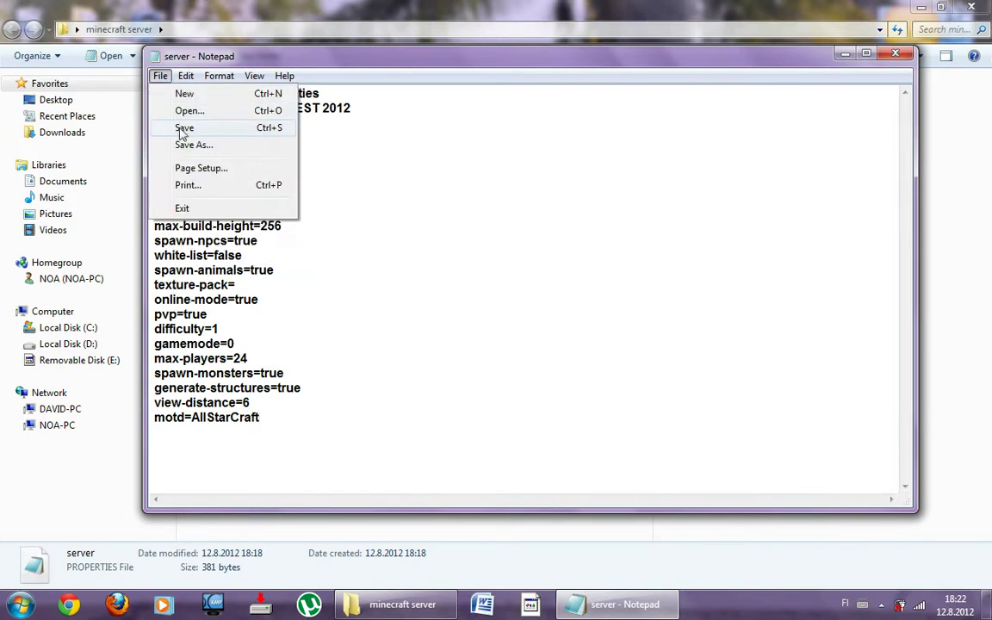
pyautogui.click(184, 129)
pyautogui.click(896, 54)
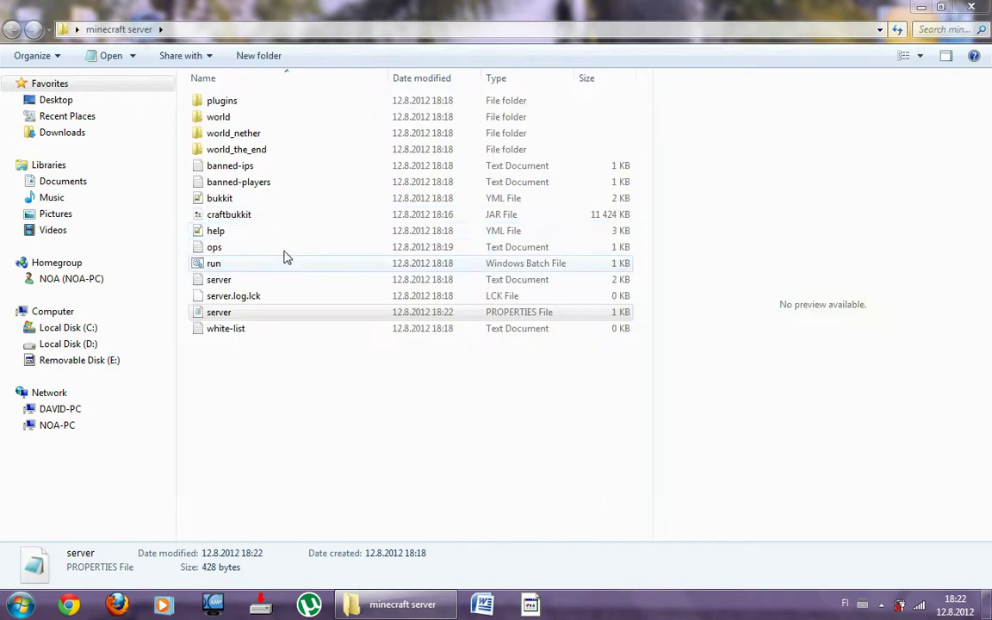
# - Open the run batch file for editing in Notepad
pyautogui.rightClick(250, 271)
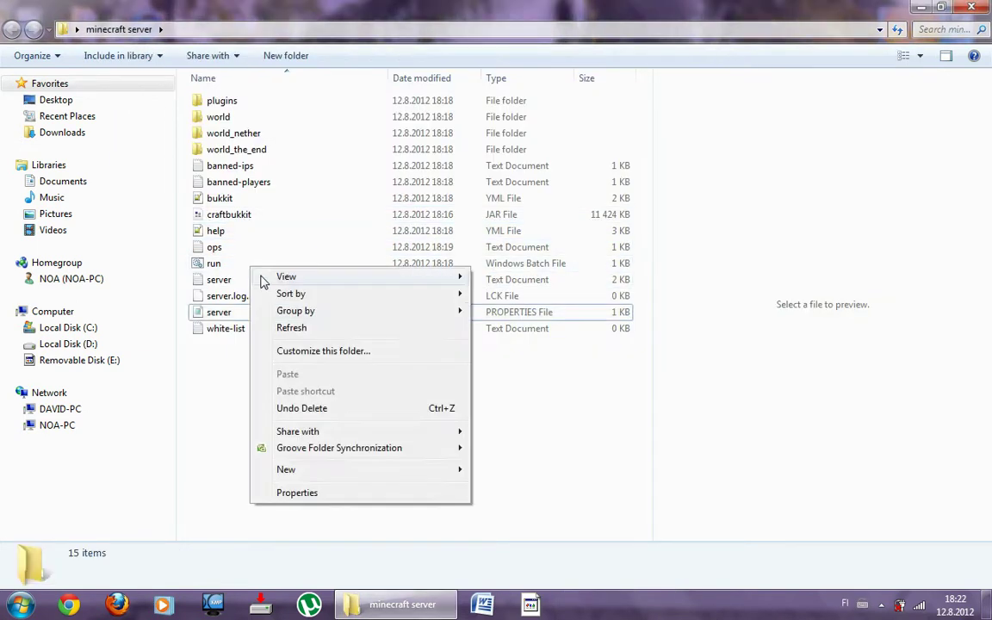
pyautogui.click(219, 267)
pyautogui.rightClick(216, 267)
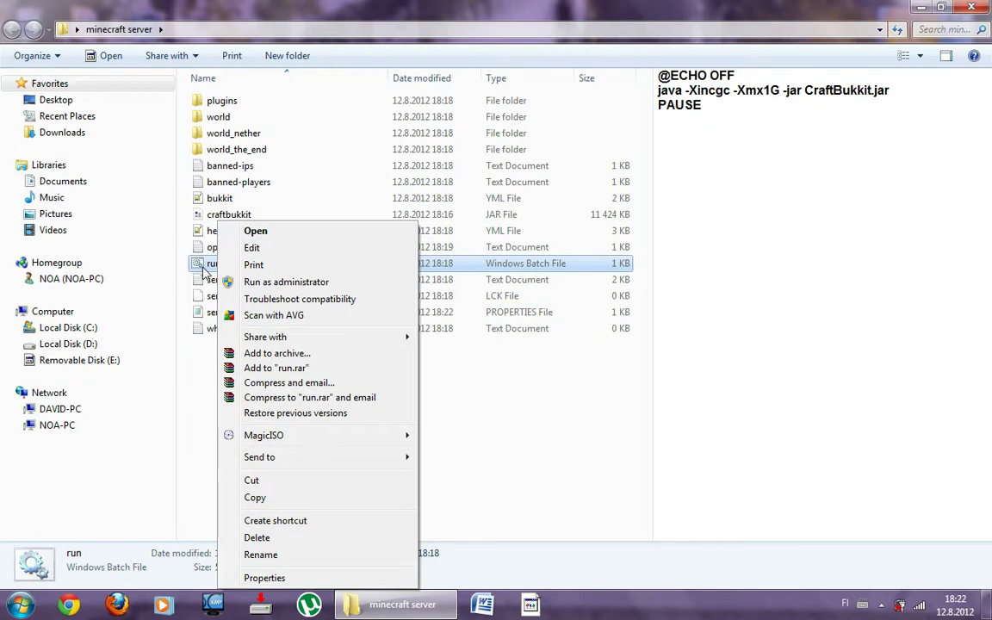
pyautogui.click(252, 247)
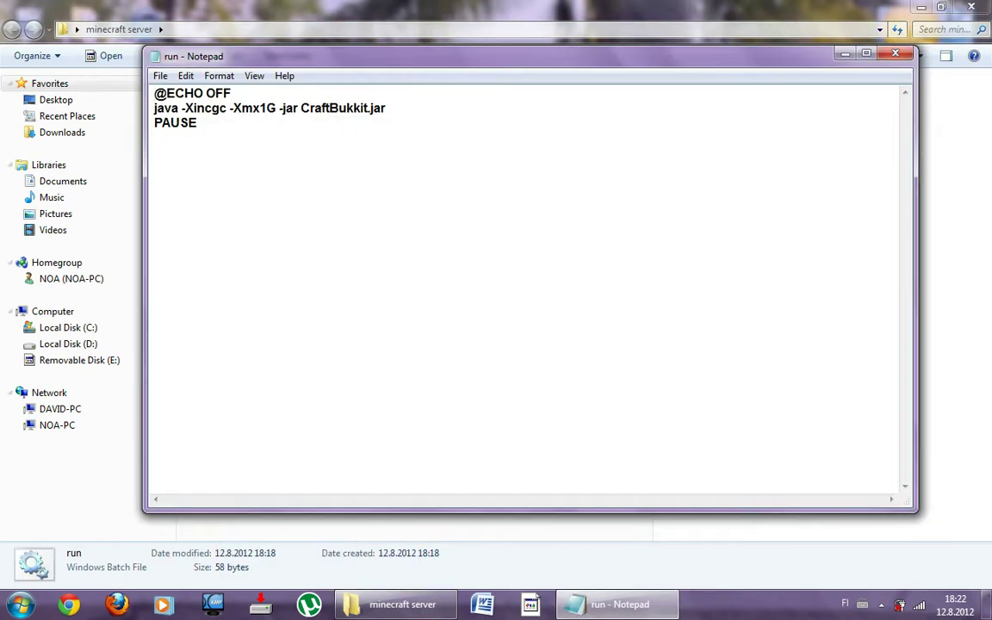
# - Open the computer's system properties and check the installed memory against the -Xmx value in the run file
pyautogui.click(19, 604)
pyautogui.rightClick(247, 345)
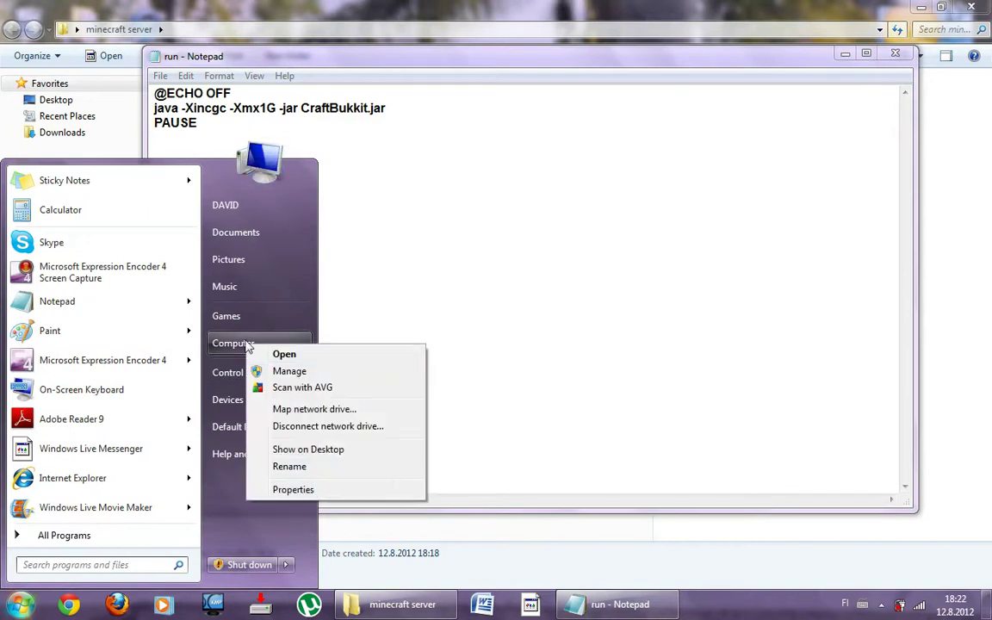
pyautogui.click(291, 490)
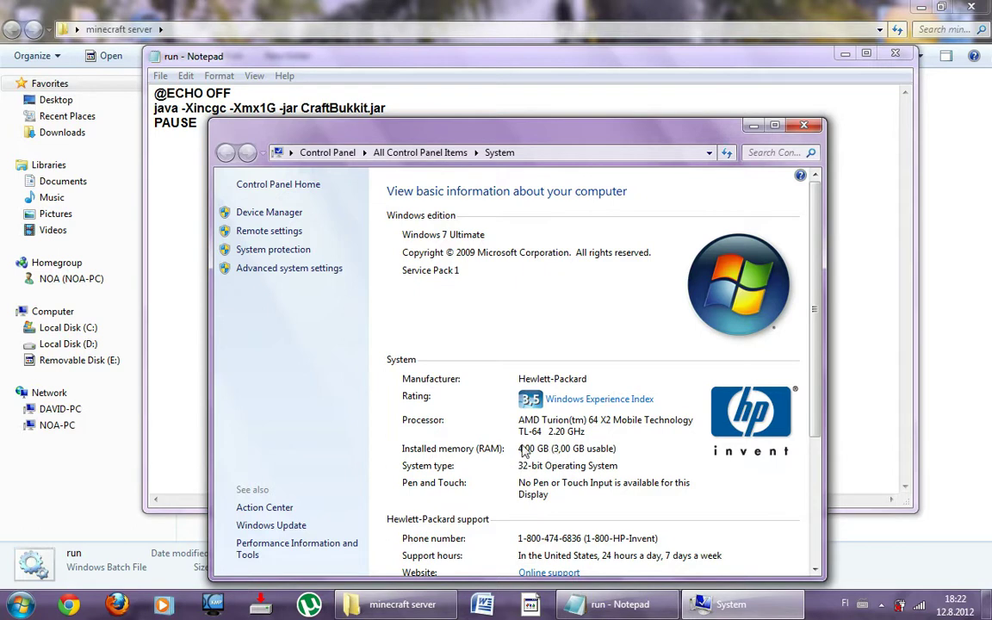
pyautogui.click(263, 108)
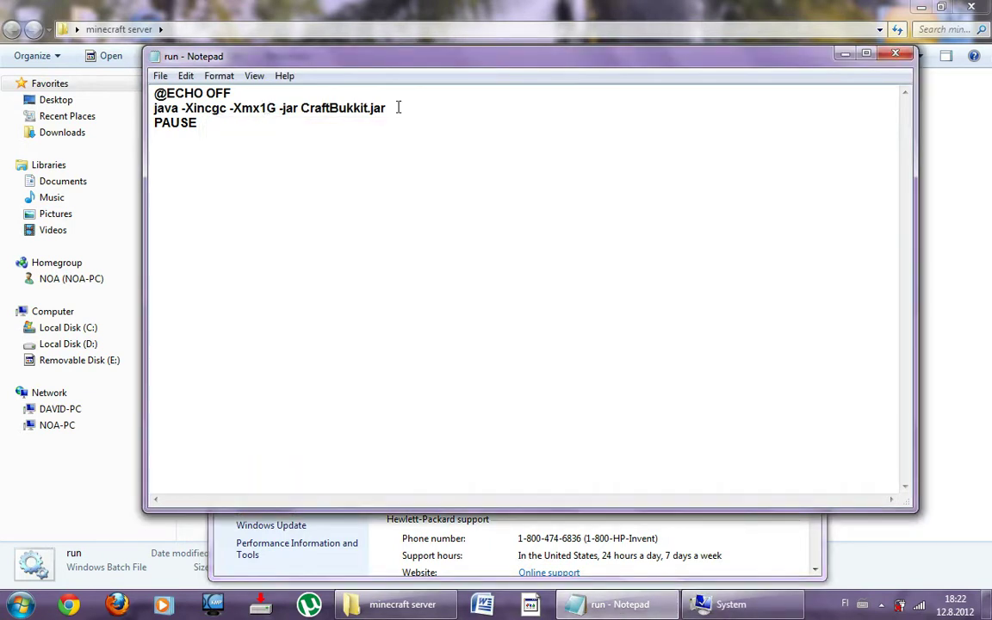
pyautogui.click(747, 603)
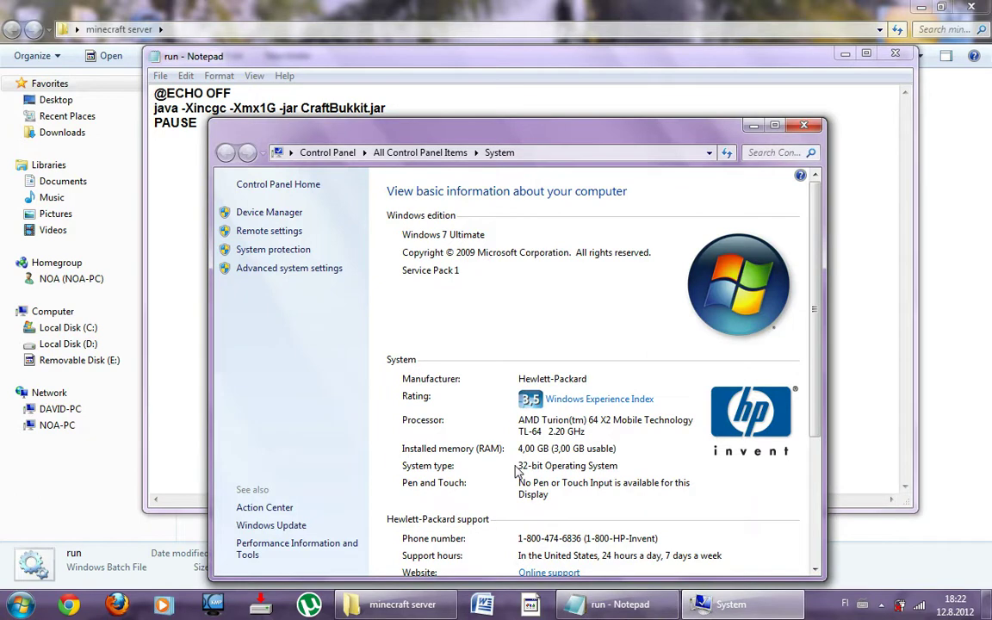
# - Change the -Xmx memory value in the run file's java line to 512M
pyautogui.click(265, 108)
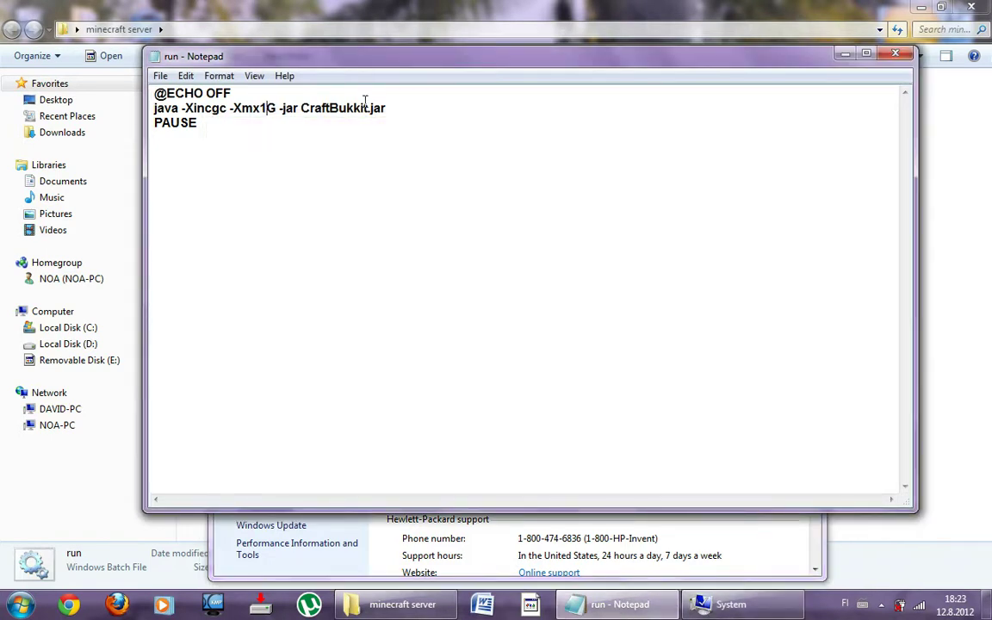
pyautogui.press('BackSpace')
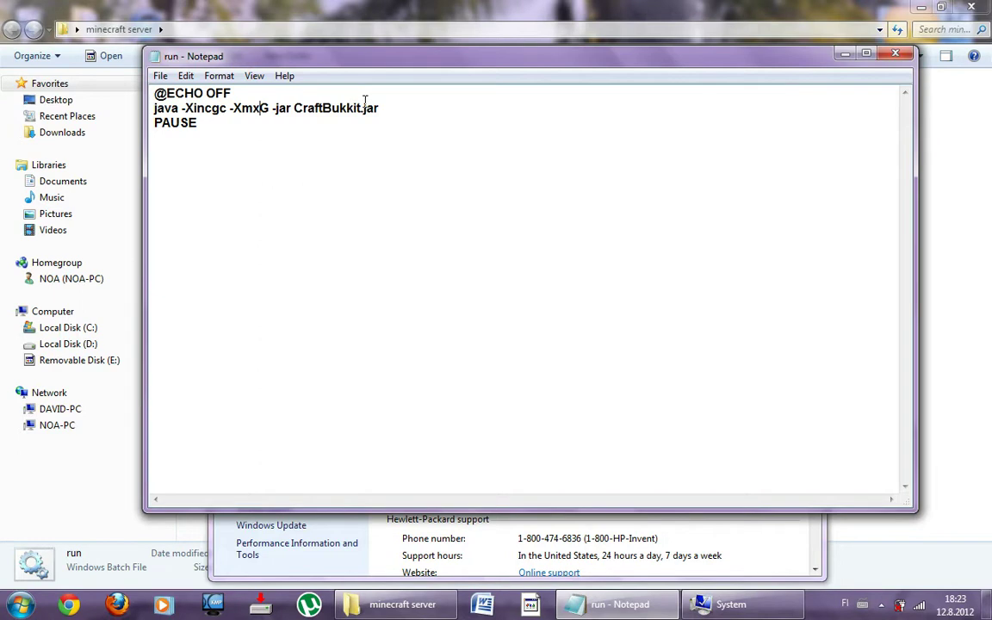
pyautogui.write('512')
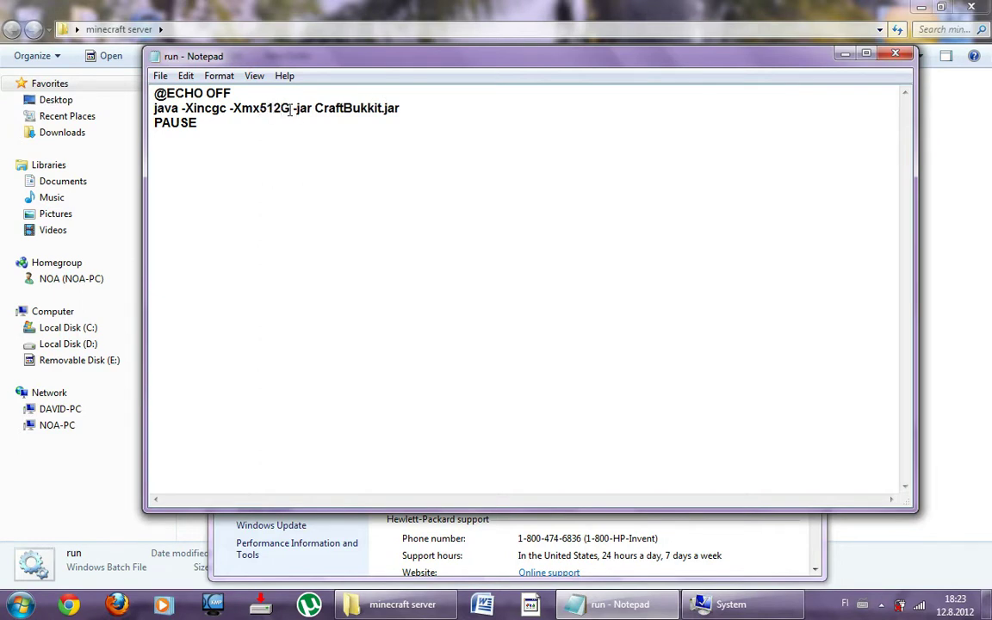
pyautogui.press('Delete')
pyautogui.write('M')
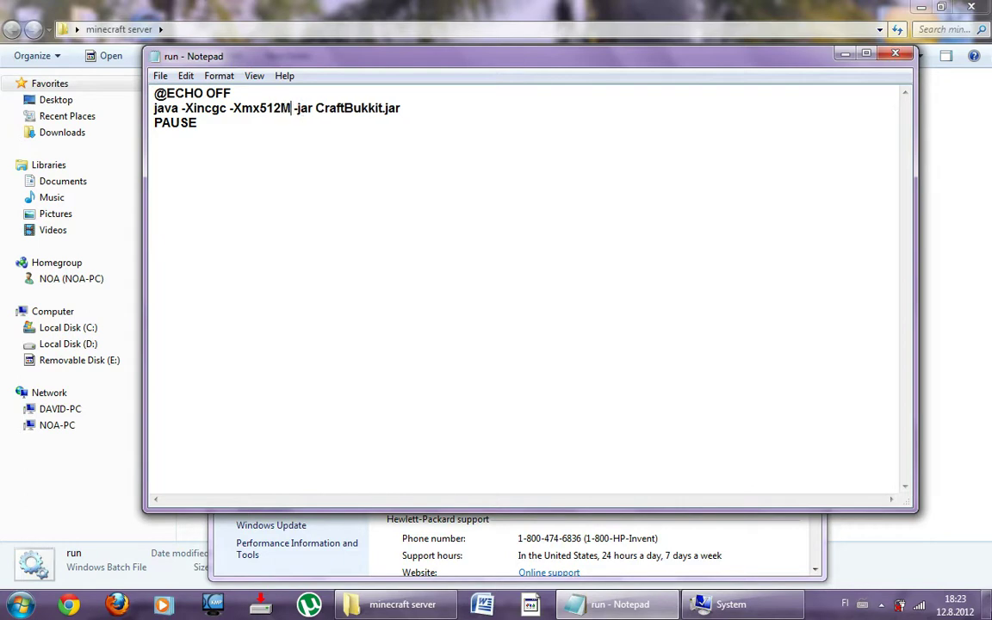
# - Replace the 512M memory value in the run file's java line with 1G
pyautogui.moveTo(293, 108)
pyautogui.mouseDown()
pyautogui.moveTo(259, 108)
pyautogui.moveTo(297, 107)
pyautogui.moveTo(288, 120)
pyautogui.moveTo(294, 108)
pyautogui.moveTo(261, 107)
pyautogui.moveTo(292, 108)
pyautogui.mouseUp()
pyautogui.click(293, 116)
pyautogui.press('BackSpace')
pyautogui.press('BackSpace')
pyautogui.press('BackSpace')
pyautogui.press('BackSpace')
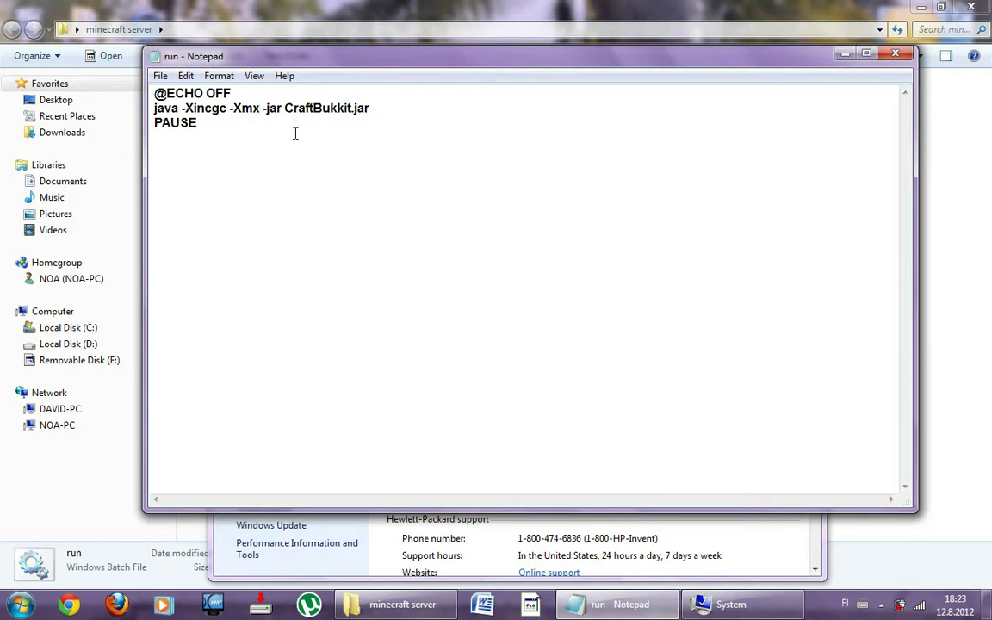
pyautogui.write('1')
pyautogui.press('BackSpace')
pyautogui.write('1')
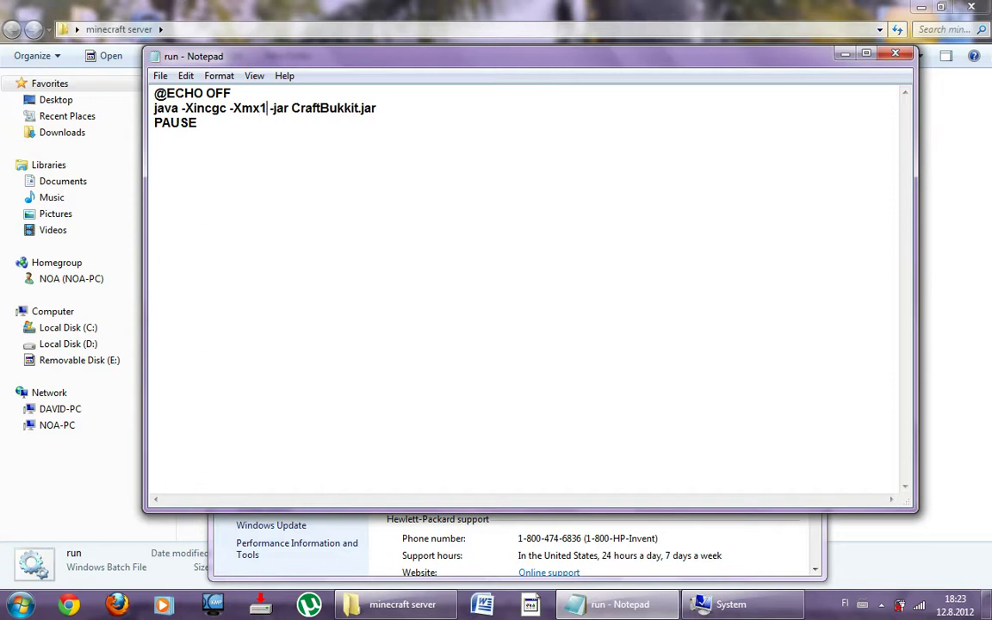
pyautogui.write('G')
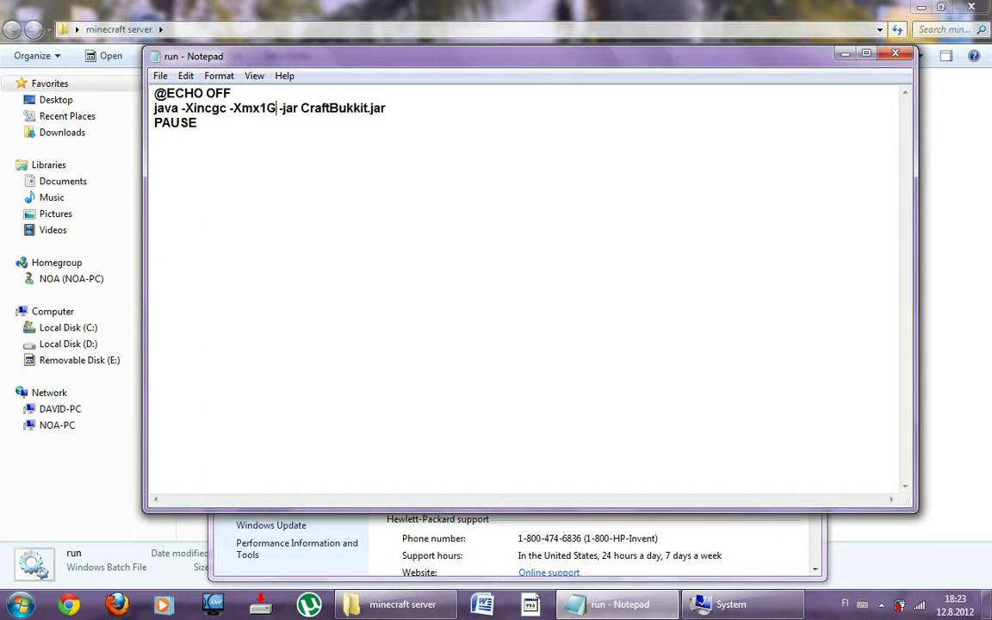
# - Close the run file without saving, close the system properties window and deselect the run file in the folder
pyautogui.click(895, 53)
pyautogui.click(524, 381)
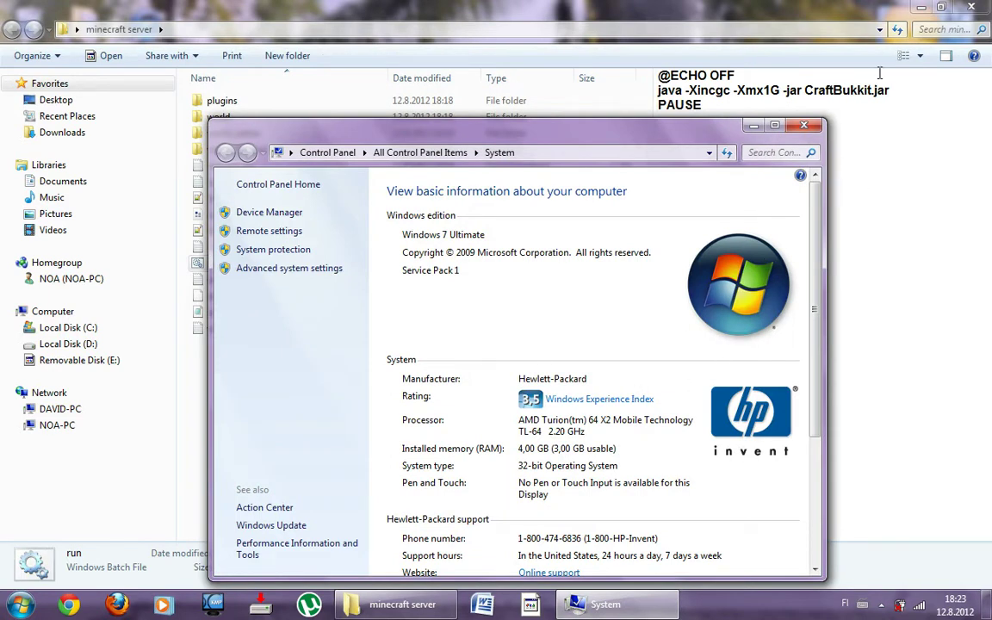
pyautogui.click(804, 125)
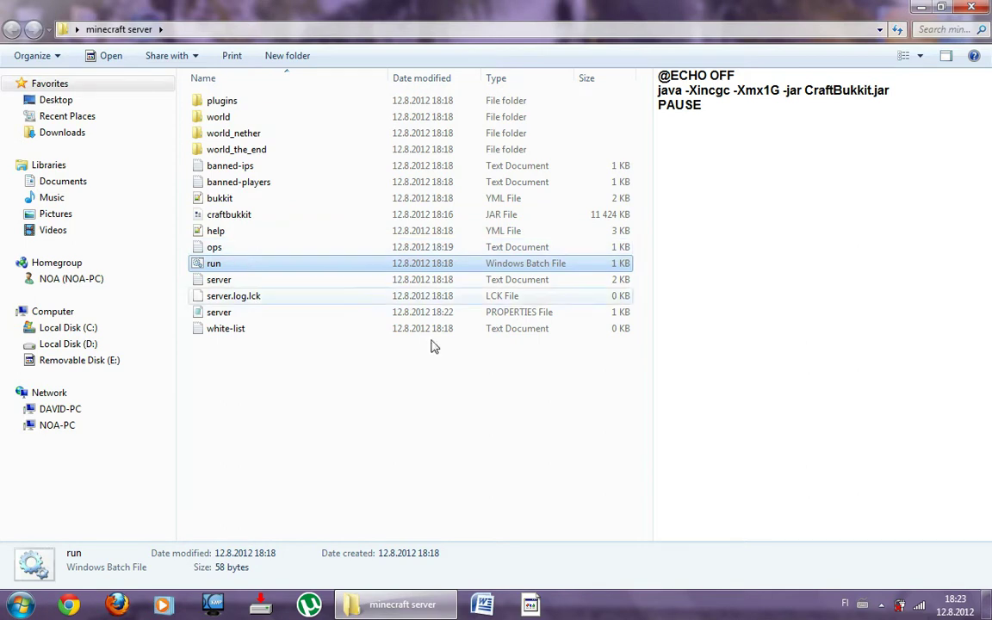
pyautogui.moveTo(207, 431); pyautogui.dragTo(440, 368)
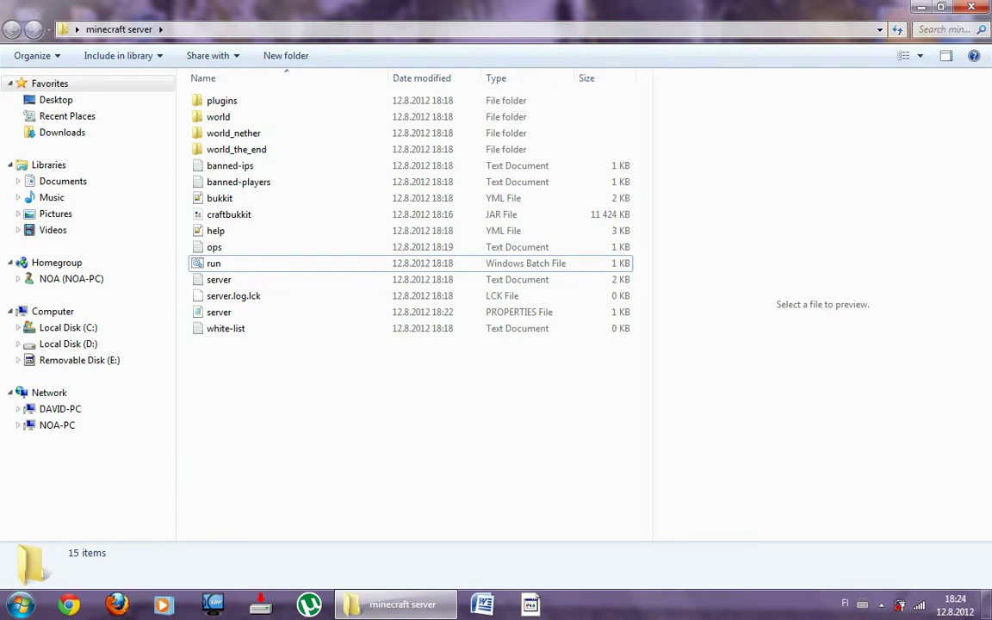
# - Switch to Chrome and enter the router address 192.168.0.1 without loading it
pyautogui.click(68, 606)
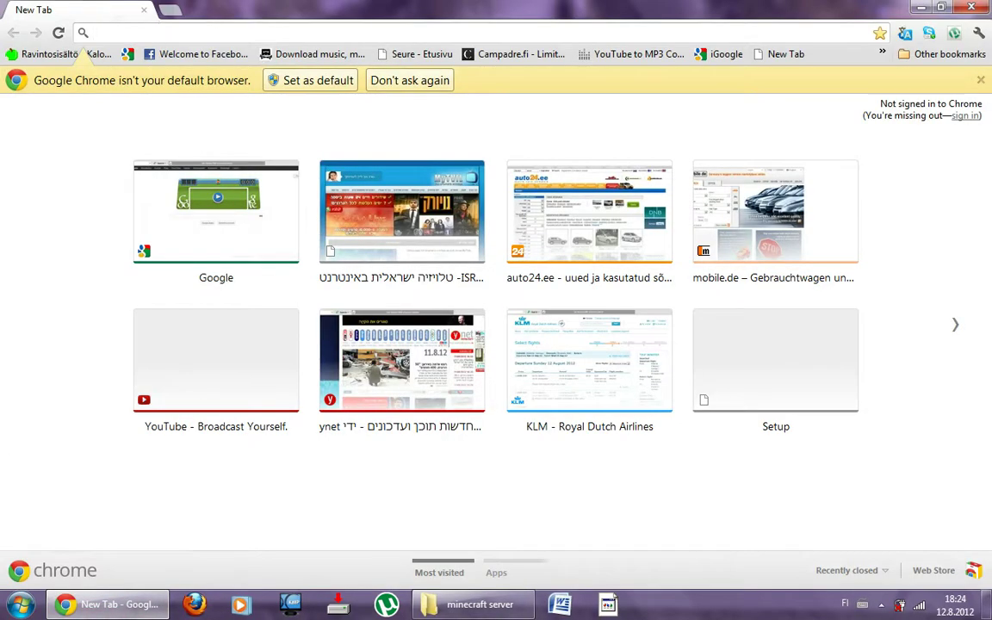
pyautogui.write('192.1')
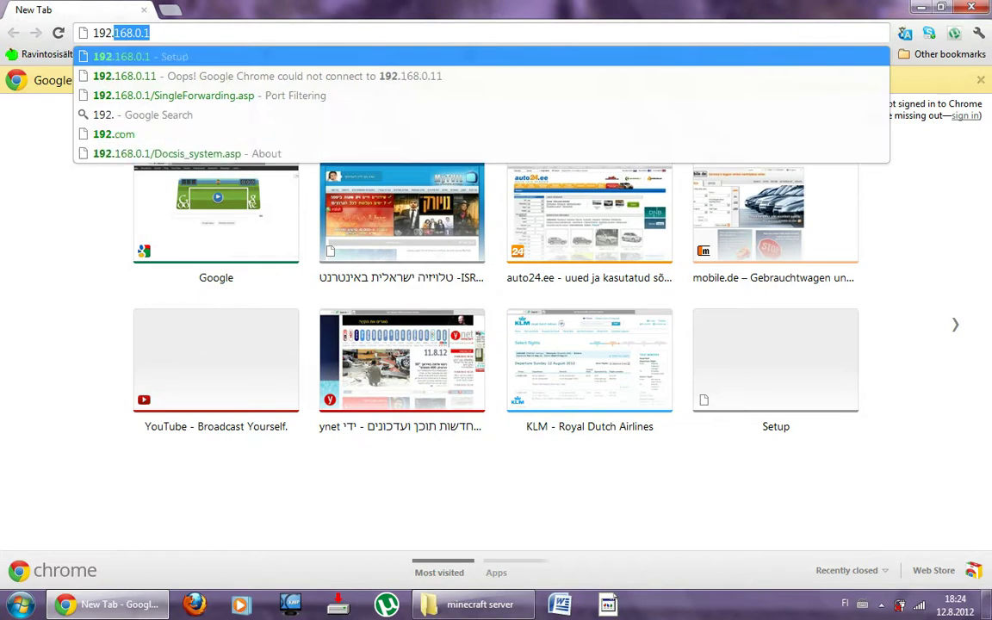
pyautogui.write('68.0.11')
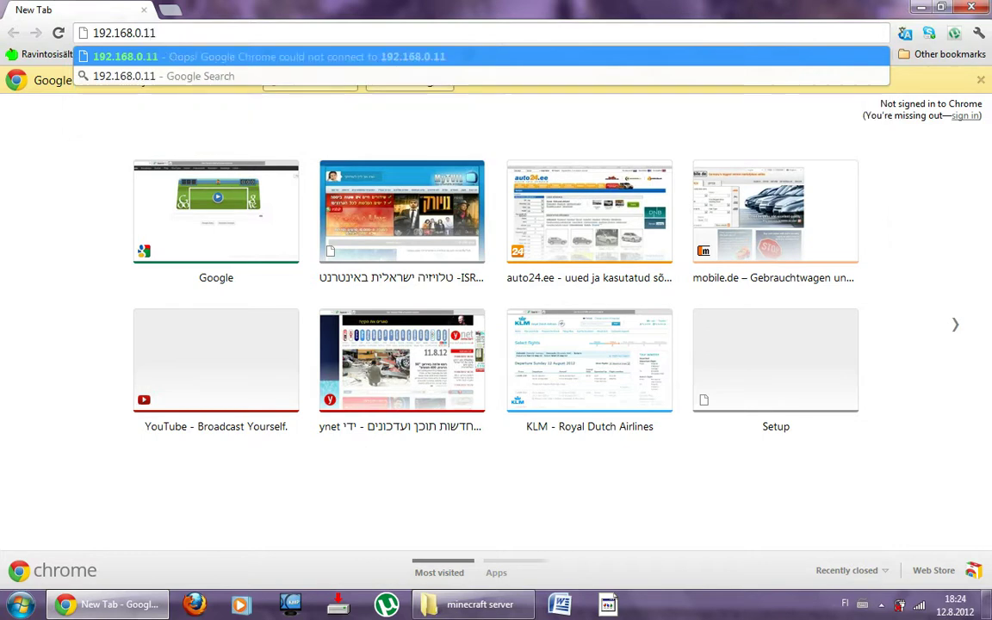
pyautogui.press('BackSpace')
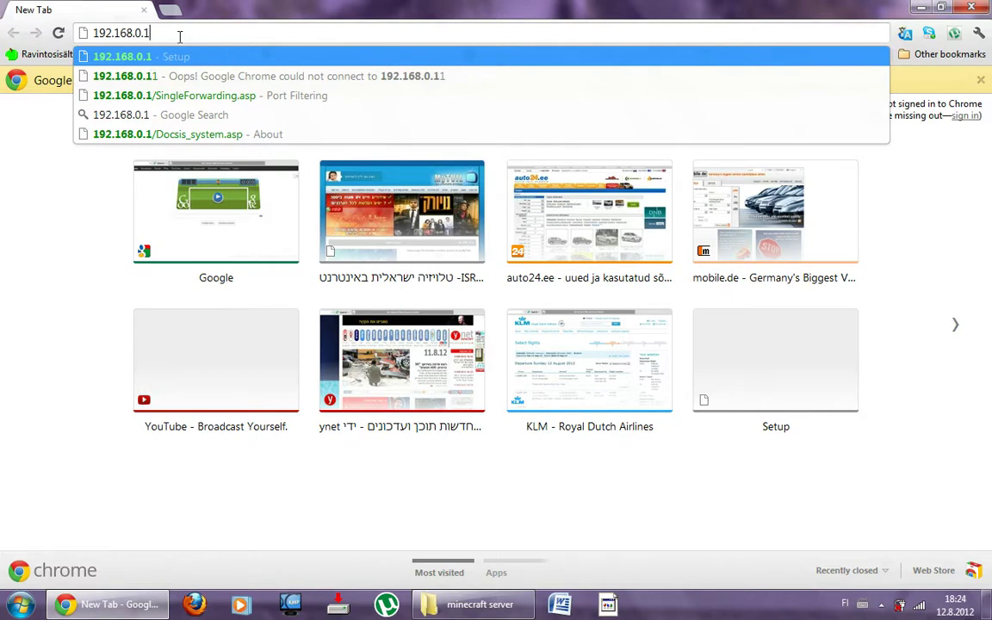
# - Open a cmd command prompt and run ipconfig
pyautogui.click(12, 609)
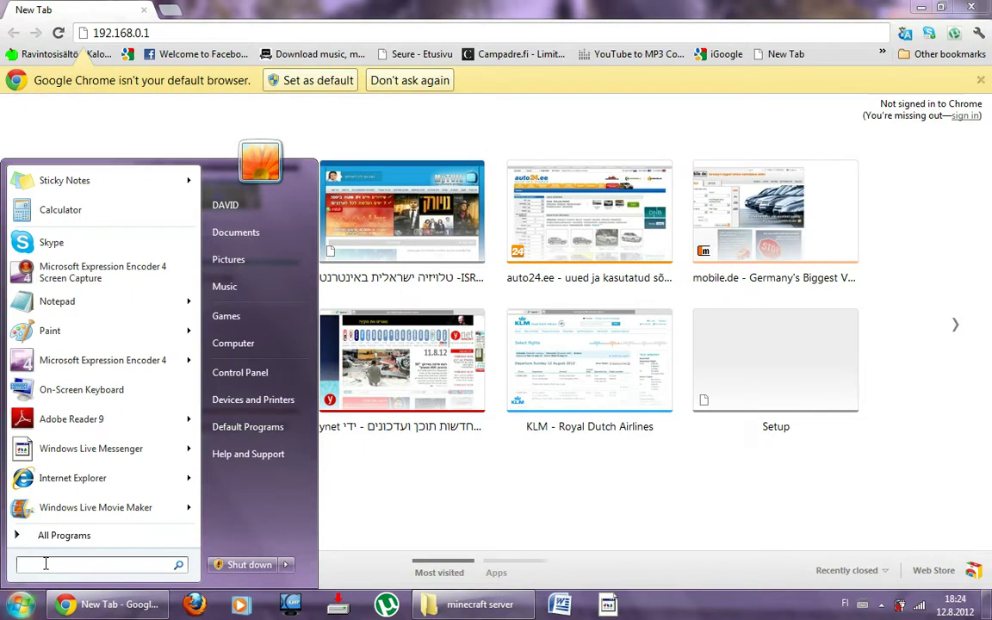
pyautogui.write('cmd')
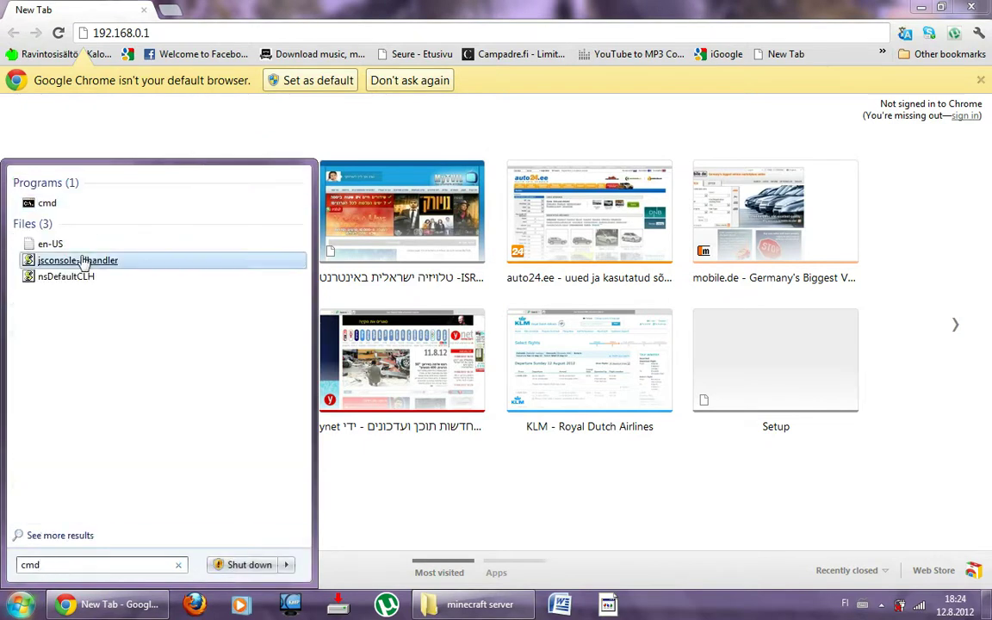
pyautogui.click(47, 203)
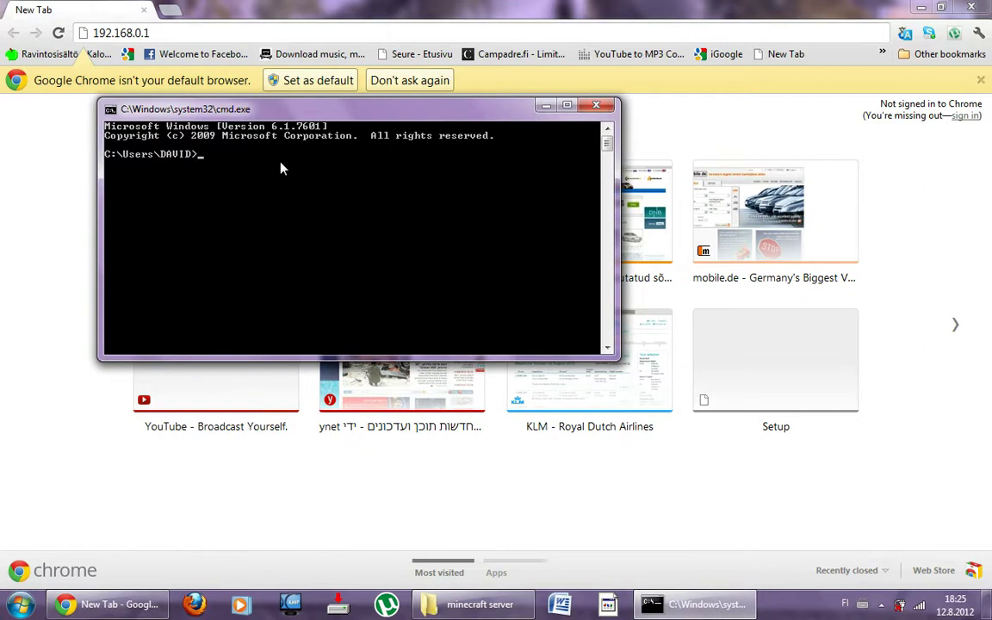
pyautogui.write('ipconfig')
pyautogui.press('Return')
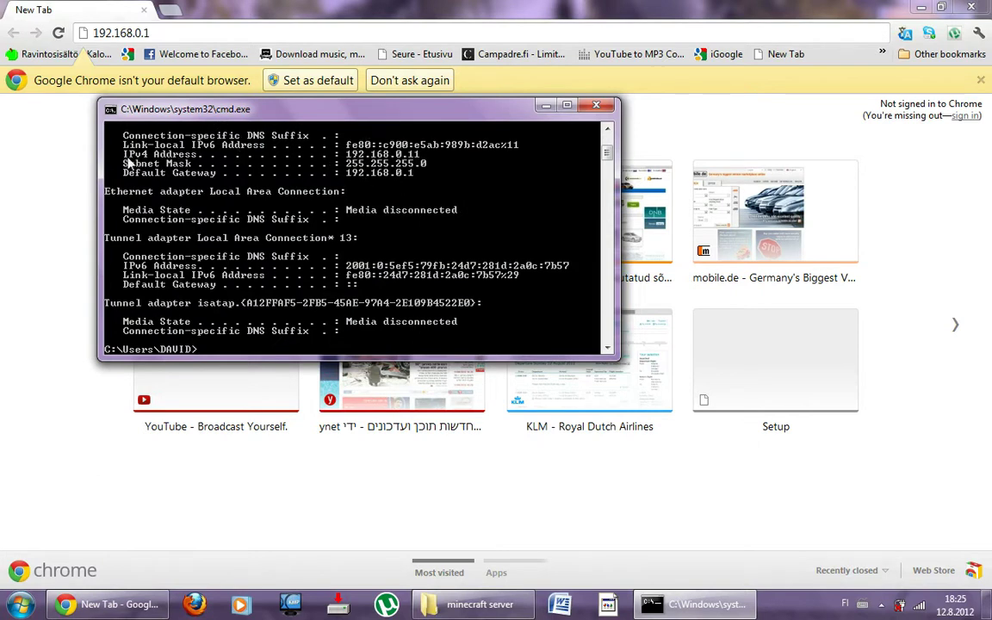
# - Mark the IPv4 address in the ipconfig output, clear the marking and minimize the command prompt
pyautogui.rightClick(352, 156)
pyautogui.click(377, 162)
pyautogui.moveTo(347, 155); pyautogui.dragTo(422, 162)
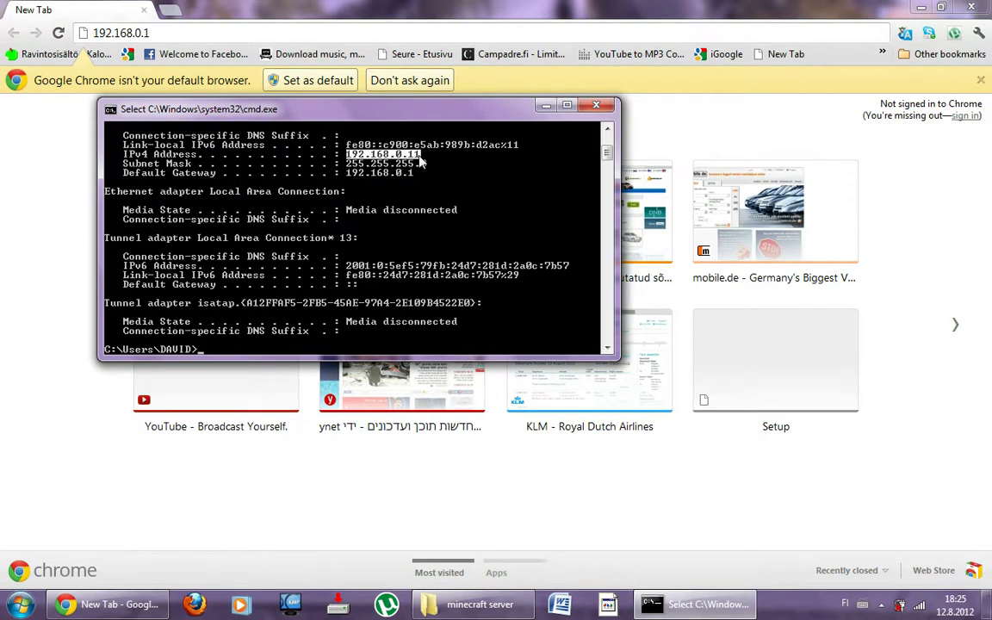
pyautogui.click(467, 163)
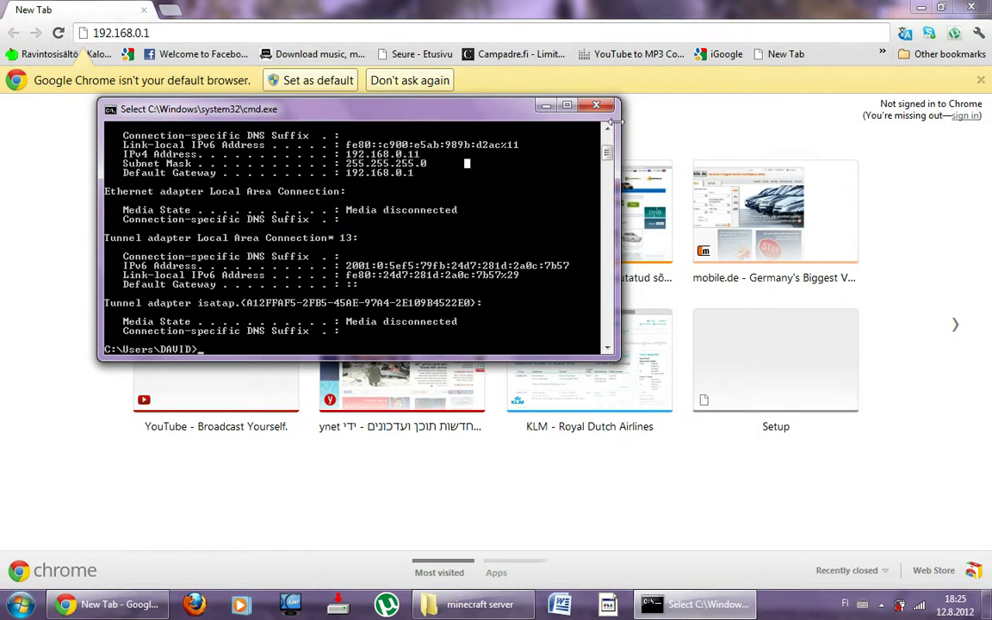
pyautogui.click(546, 104)
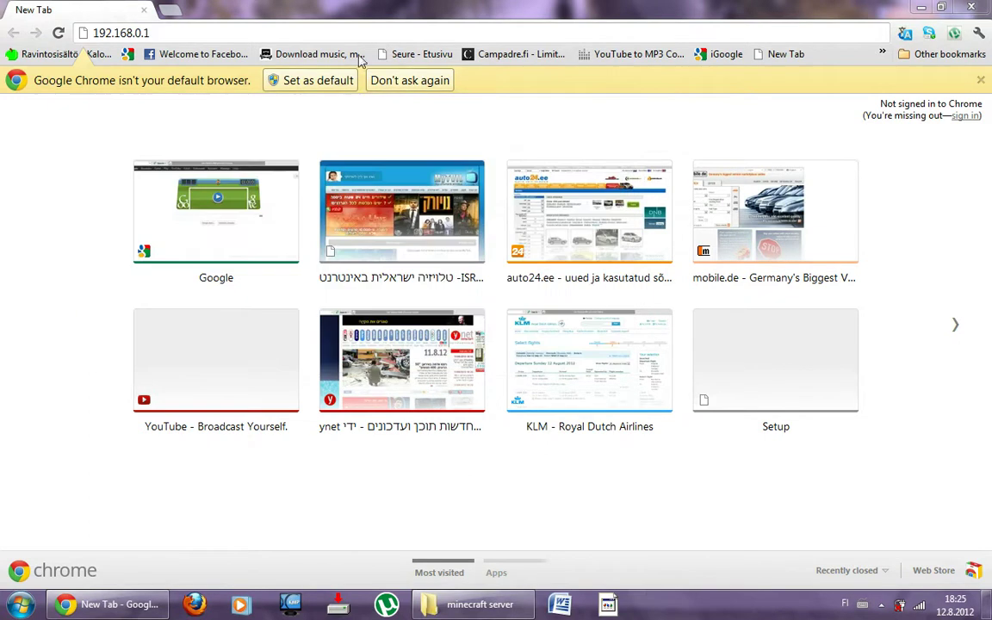
# - Load the router's configuration page at 192.168.0.1 in Chrome
pyautogui.click(207, 33)
pyautogui.click(209, 34)
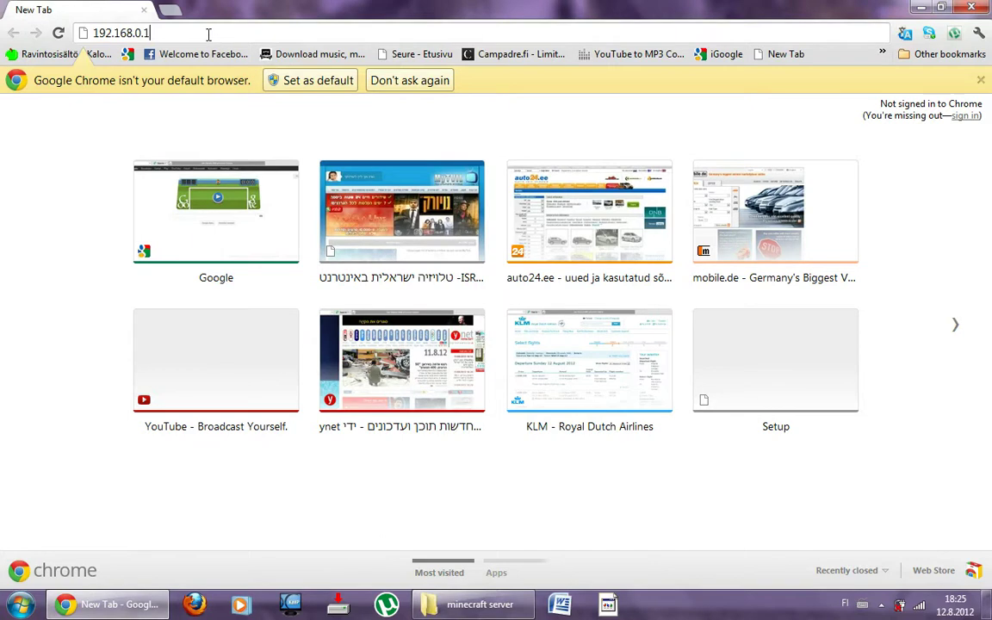
pyautogui.moveTo(165, 31)
pyautogui.mouseDown()
pyautogui.moveTo(119, 33)
pyautogui.moveTo(167, 33)
pyautogui.mouseUp()
pyautogui.doubleClick(164, 31)
pyautogui.click(164, 31)
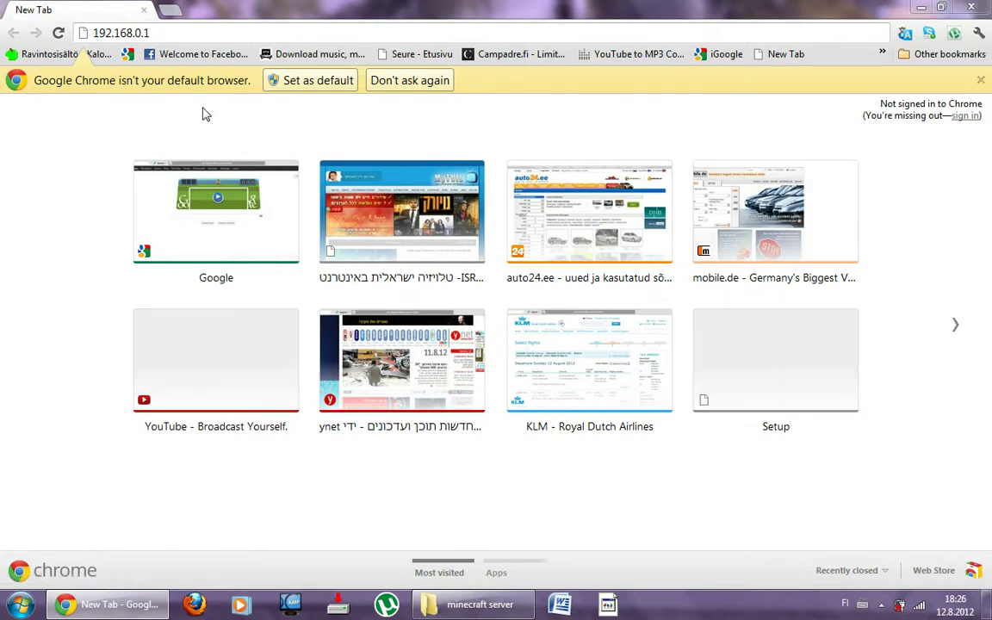
pyautogui.click(177, 33)
pyautogui.write('192.168.0.1')
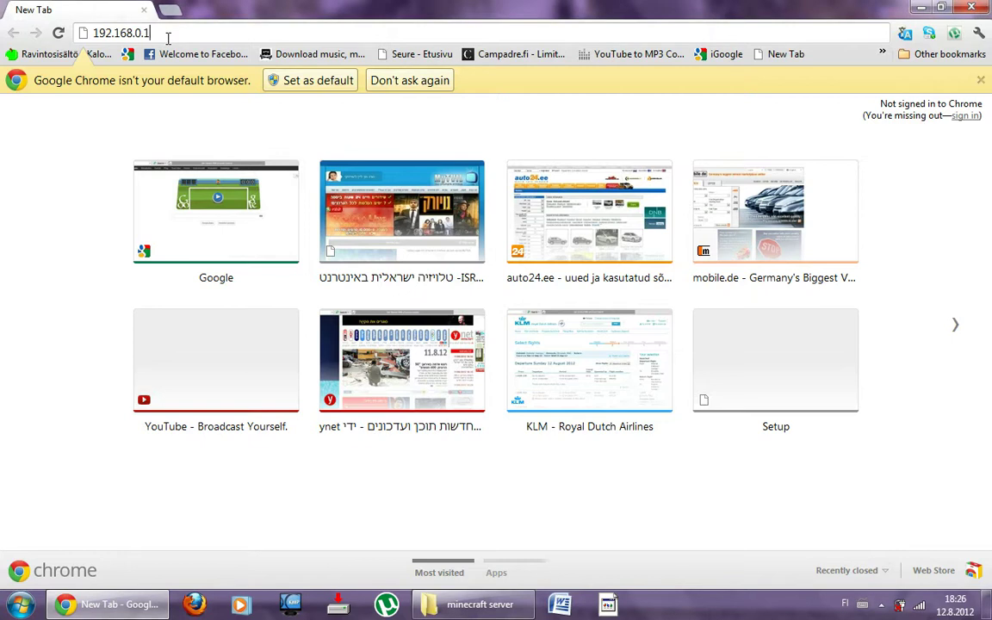
pyautogui.press('Return')
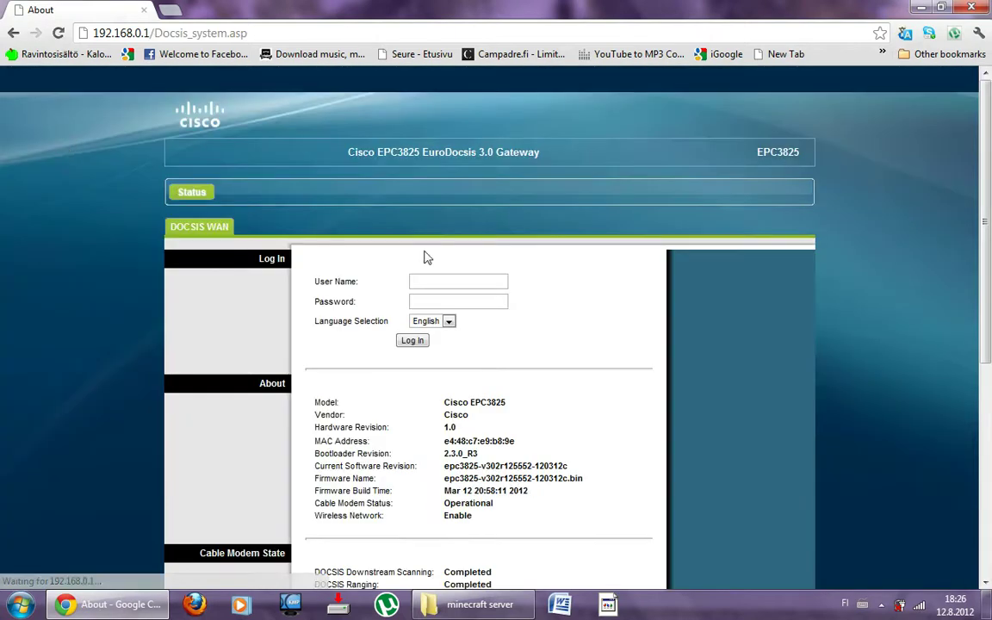
# - Log in to the Cisco gateway with the user name and password left blank and open the Applications & Gaming settings
pyautogui.click(426, 279)
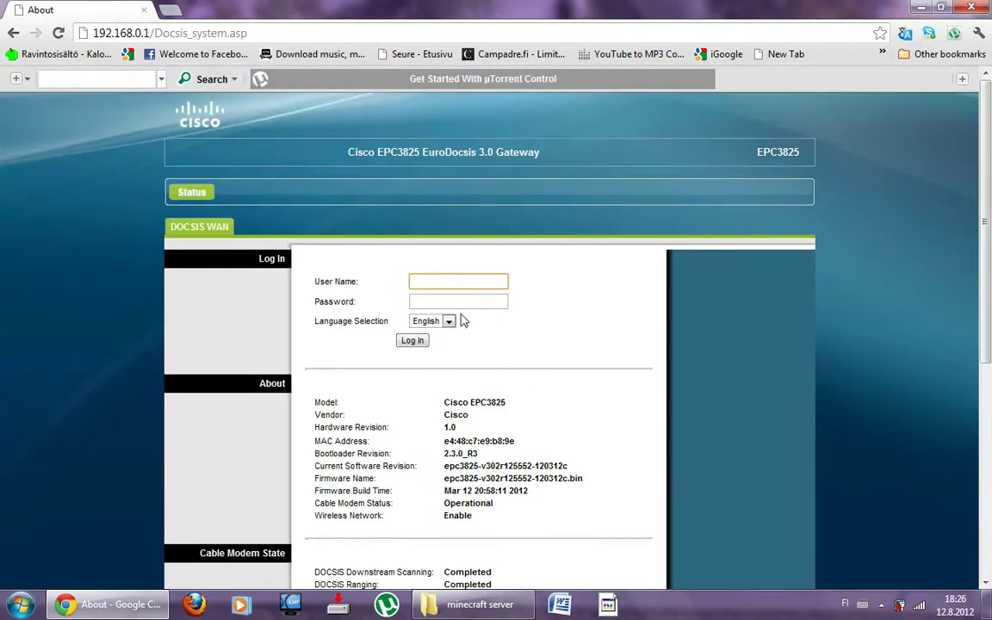
pyautogui.click(427, 300)
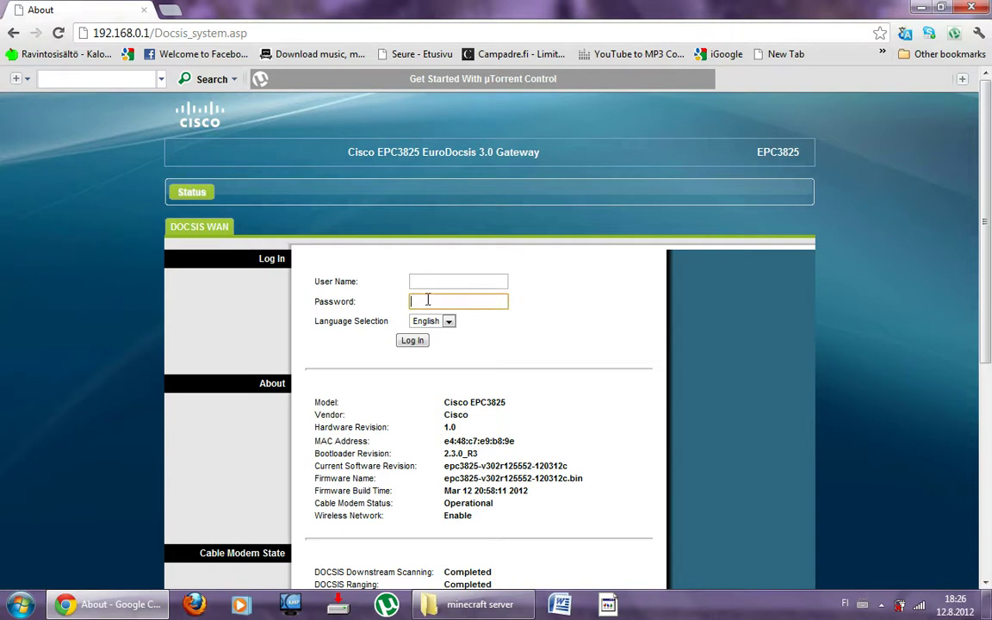
pyautogui.click(421, 343)
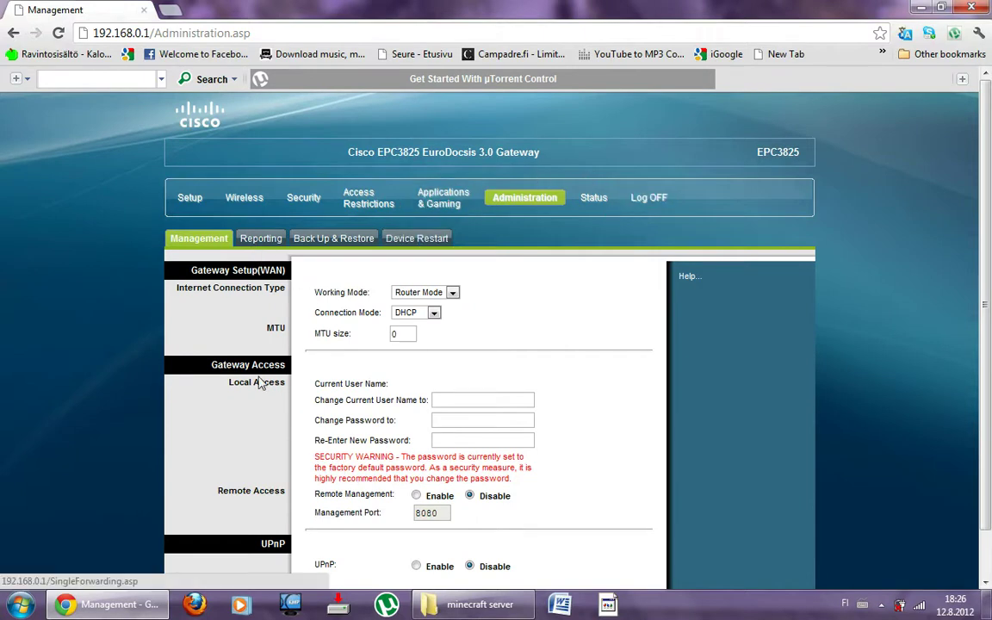
pyautogui.click(446, 204)
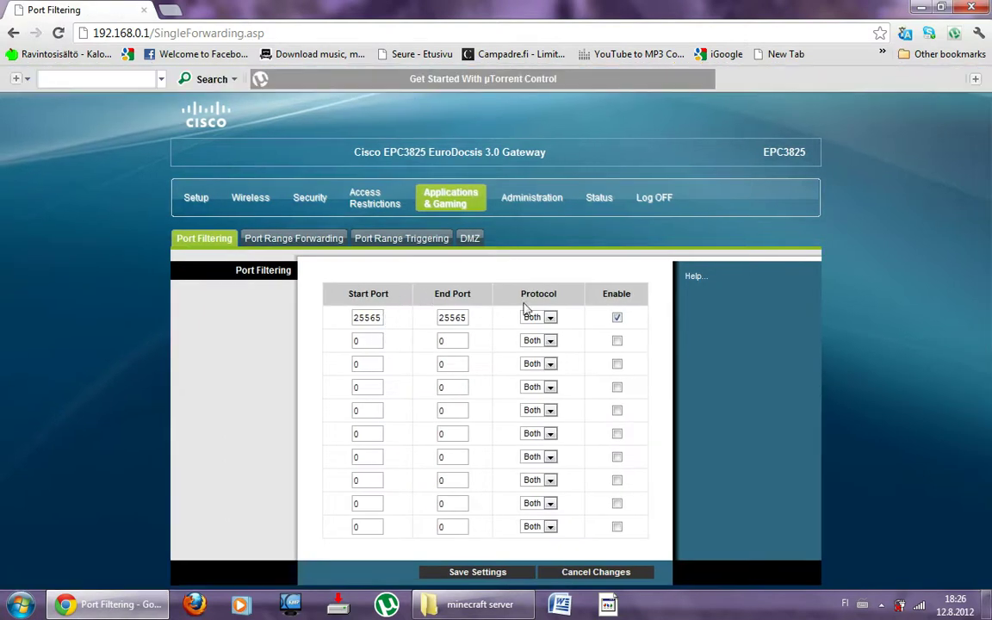
# - Try the UDP and TCP protocols for the 25565 port filtering entry and set it to Both
pyautogui.click(550, 318)
pyautogui.click(534, 340)
pyautogui.click(548, 318)
pyautogui.click(532, 330)
pyautogui.click(548, 318)
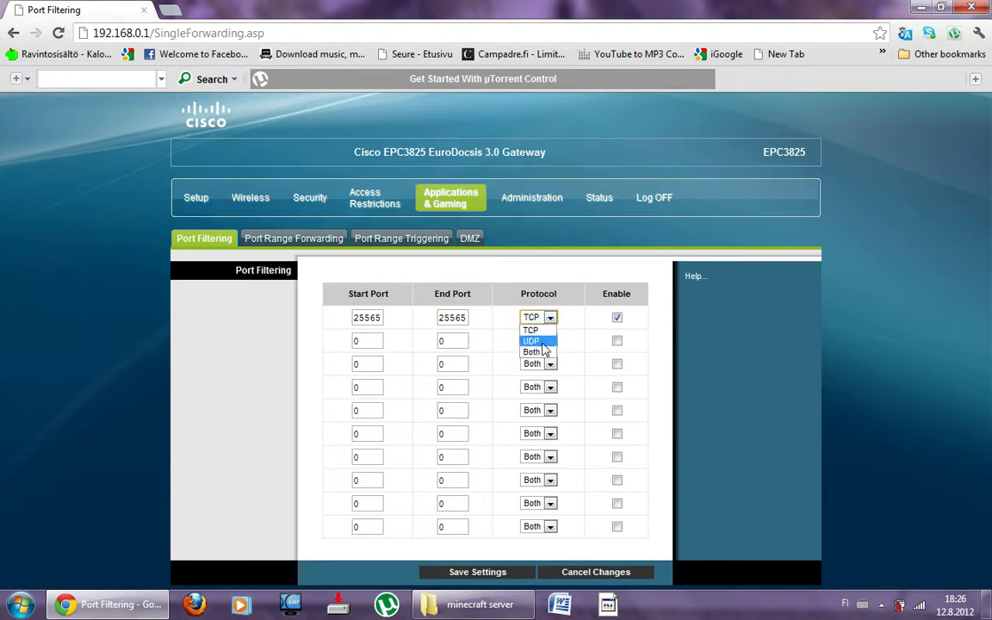
pyautogui.click(541, 351)
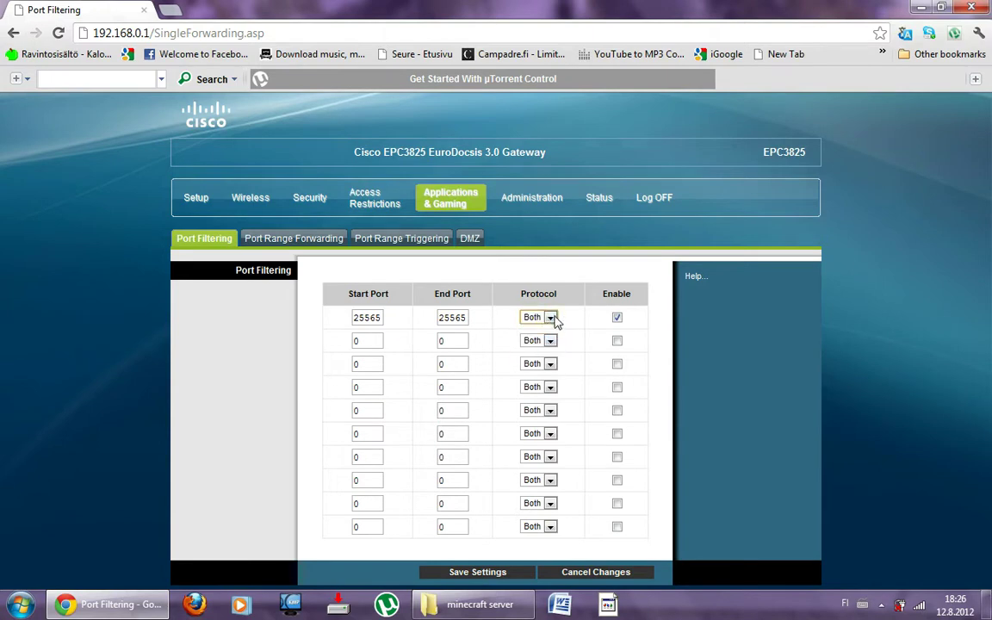
# - Review the protocol choices for the 25565 port filtering entry and choose Both again
pyautogui.click(552, 319)
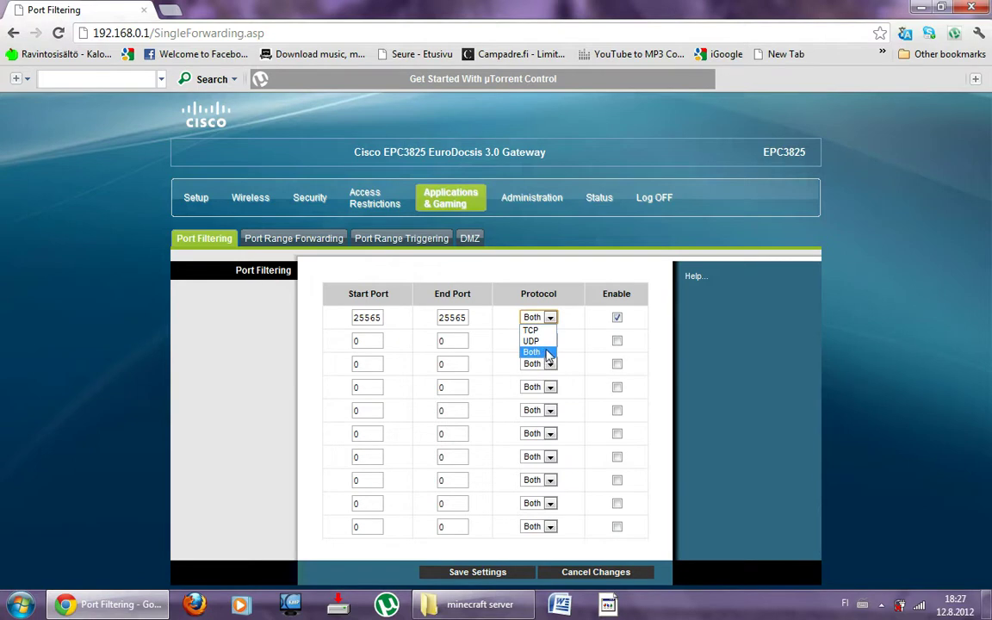
pyautogui.click(535, 351)
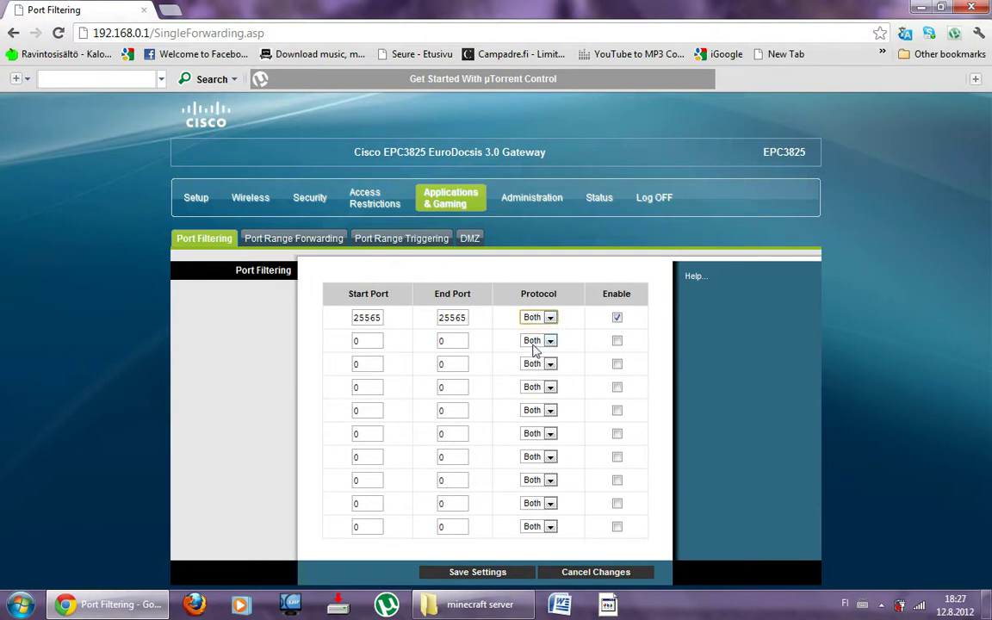
pyautogui.click(550, 317)
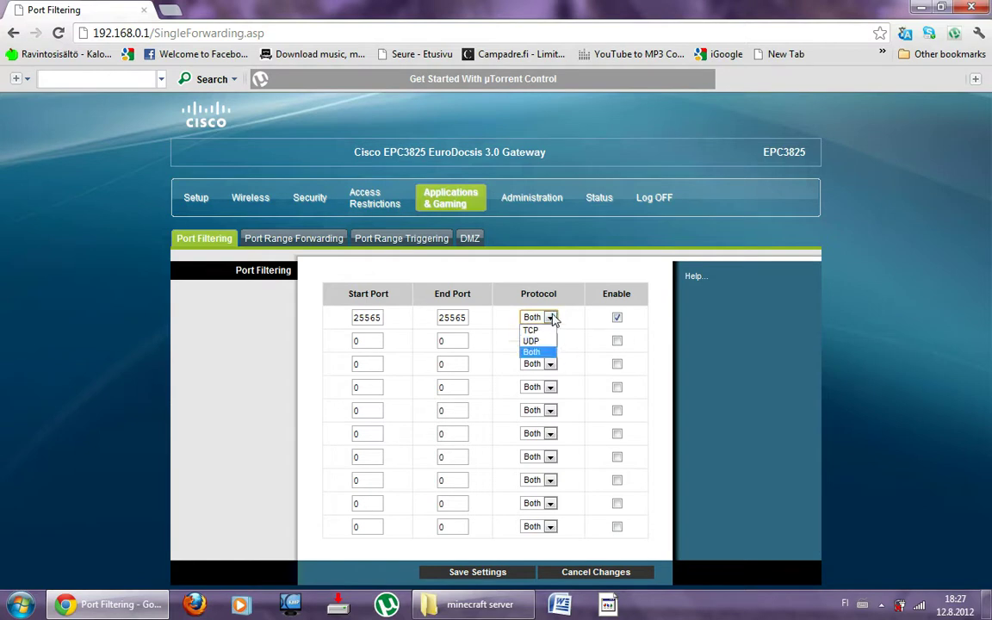
pyautogui.click(531, 352)
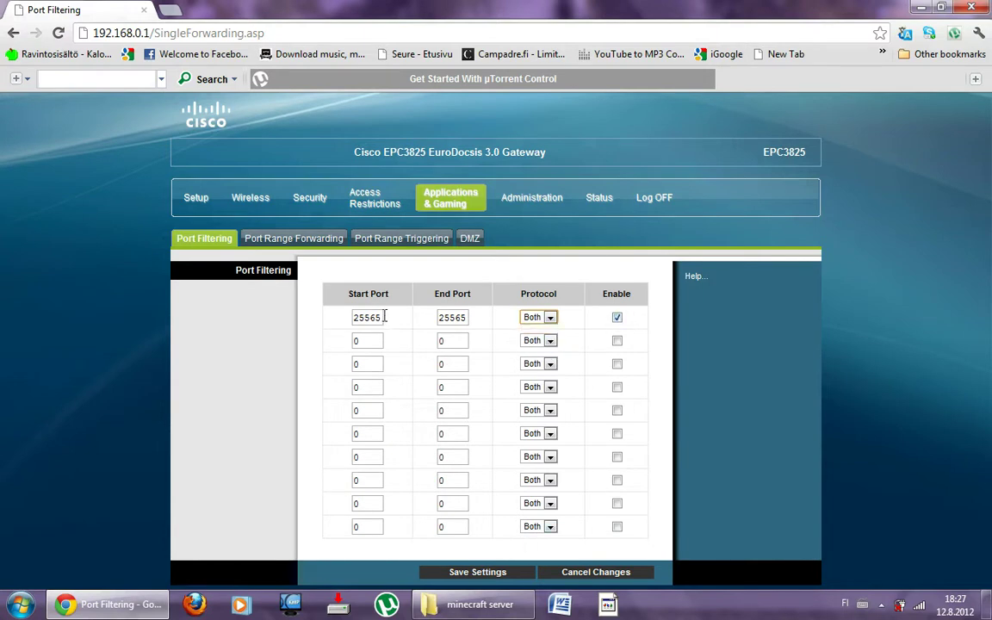
# - Mark the start port of the 25565 entry, save the port filtering settings and close the browser
pyautogui.moveTo(380, 317); pyautogui.dragTo(346, 314)
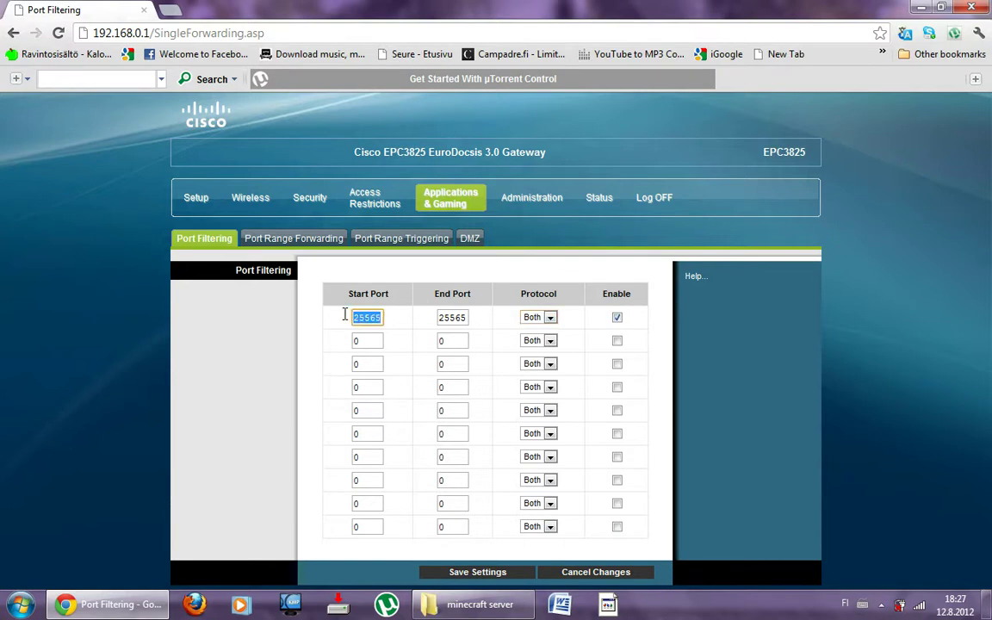
pyautogui.click(390, 317)
pyautogui.click(486, 573)
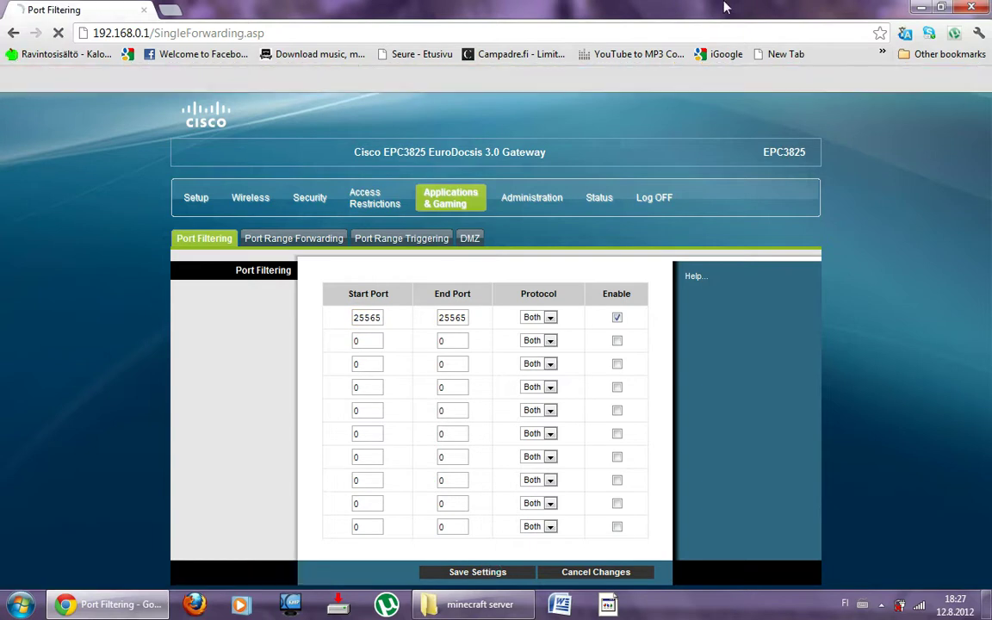
pyautogui.click(972, 7)
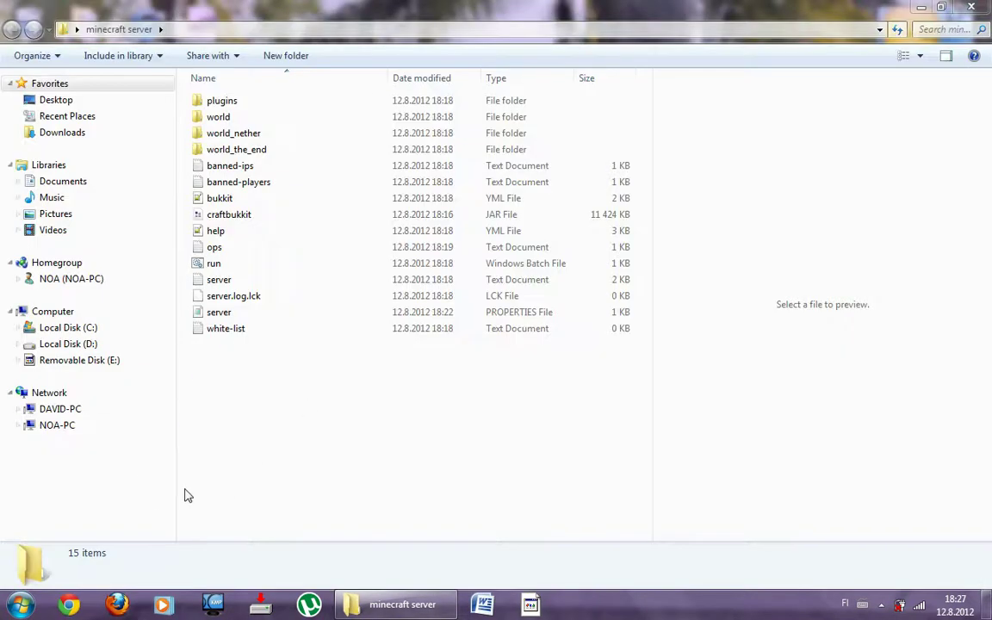
# - Start the Minecraft server with the run batch file in the minecraft server folder
pyautogui.moveTo(240, 395); pyautogui.dragTo(525, 459)
pyautogui.moveTo(188, 349); pyautogui.dragTo(640, 454)
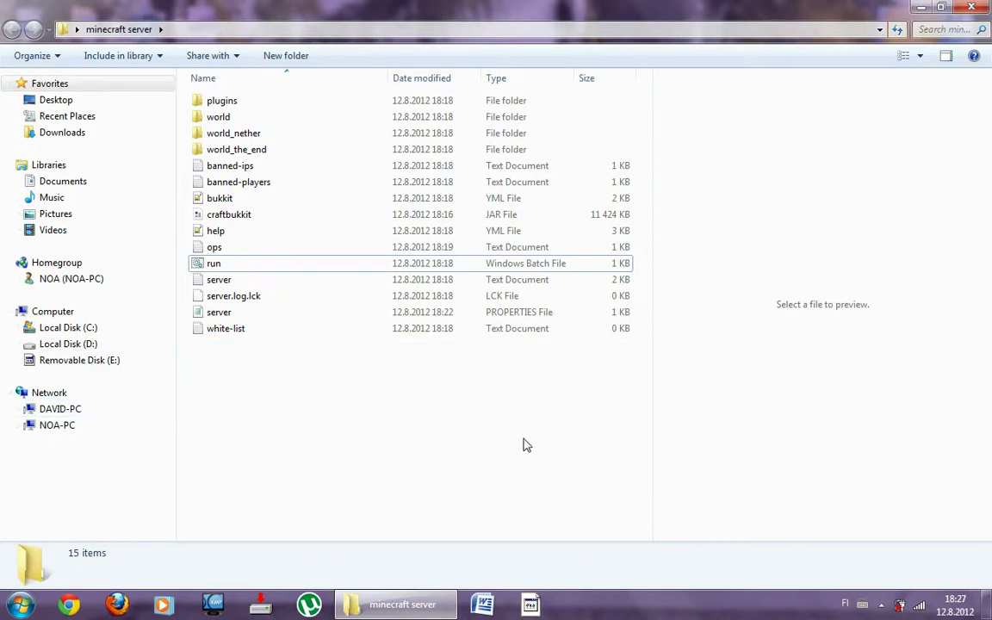
pyautogui.doubleClick(230, 267)
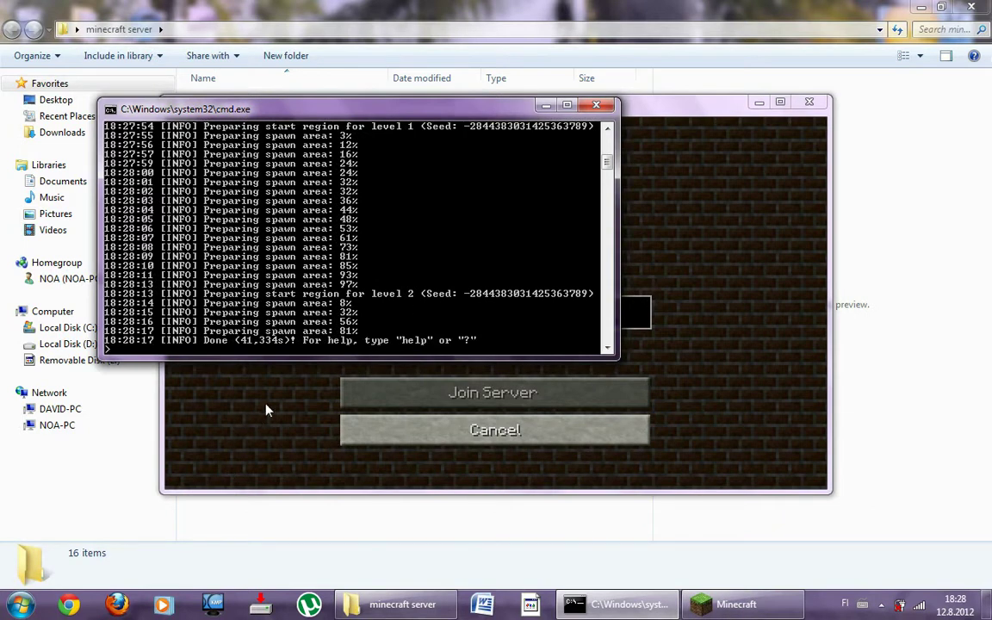
# - Examine the spawn area and start region messages in the server's startup log, and close the server console
pyautogui.scroll(3, 276, 181)
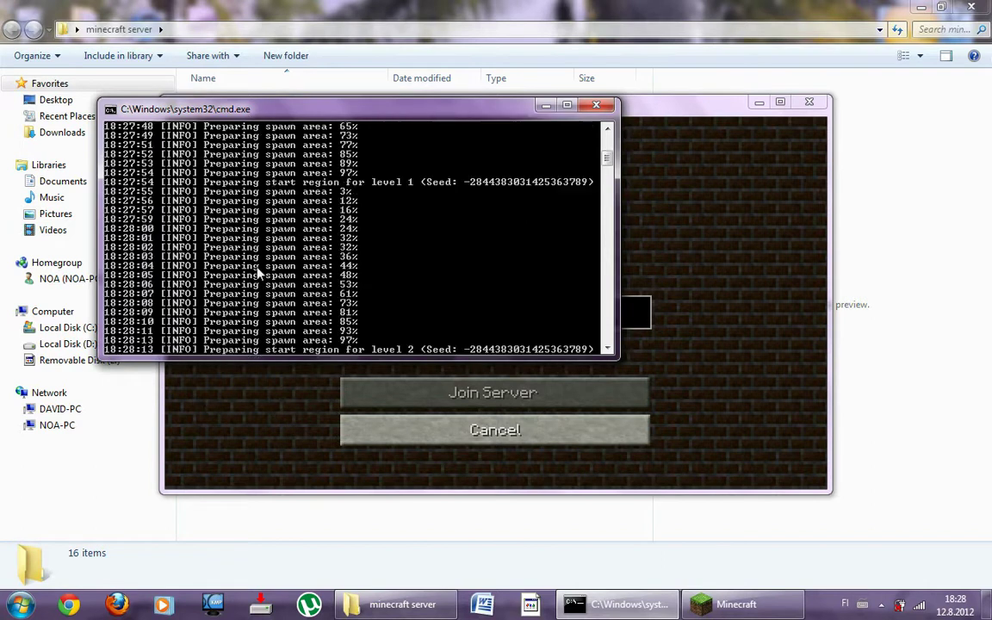
pyautogui.scroll(6, 289, 185)
pyautogui.scroll(-4, 301, 186)
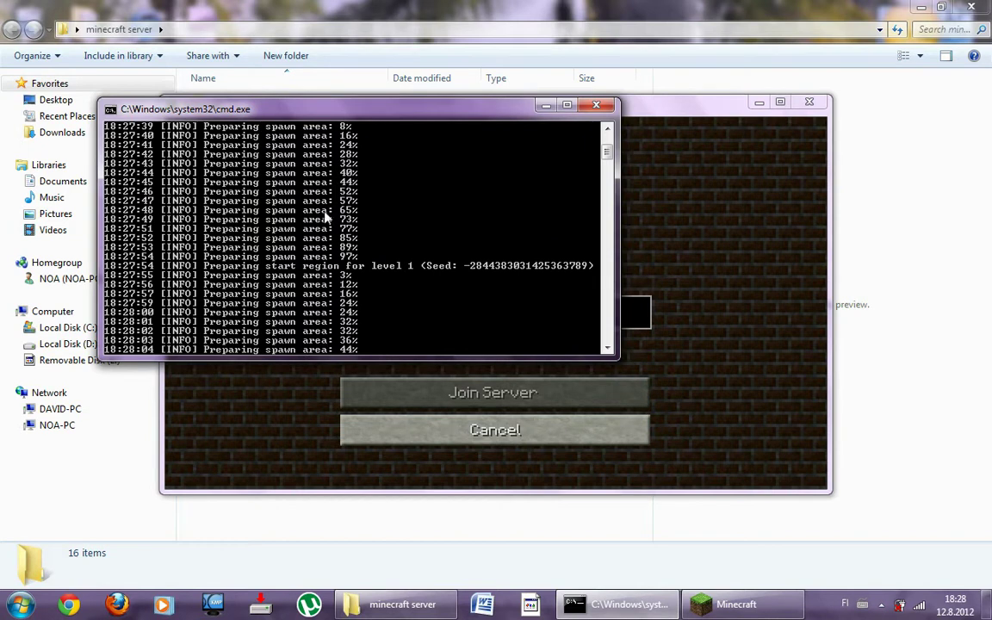
pyautogui.scroll(-7, 345, 276)
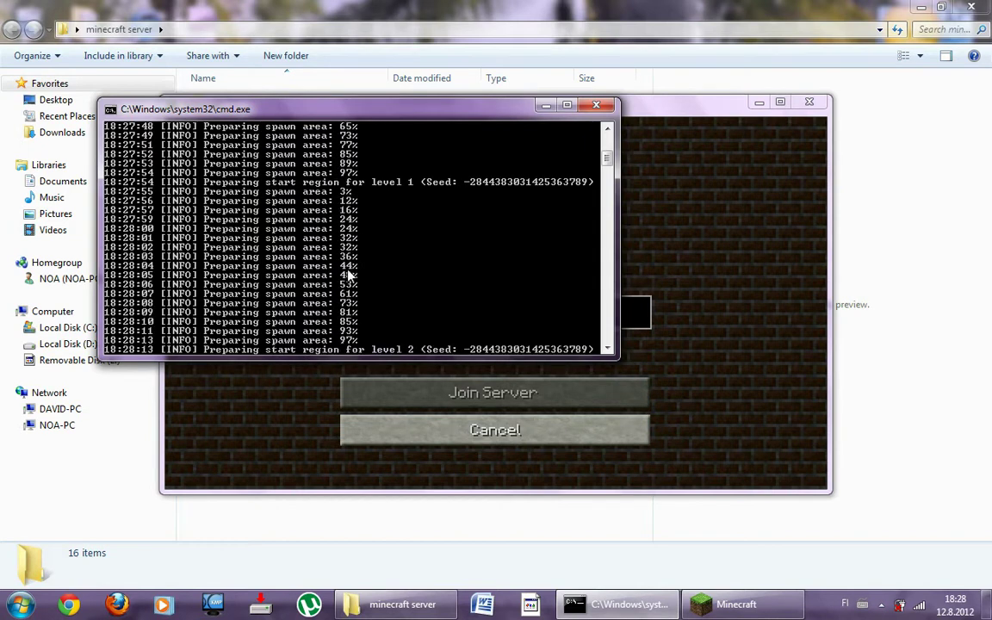
pyautogui.scroll(1, 358, 324)
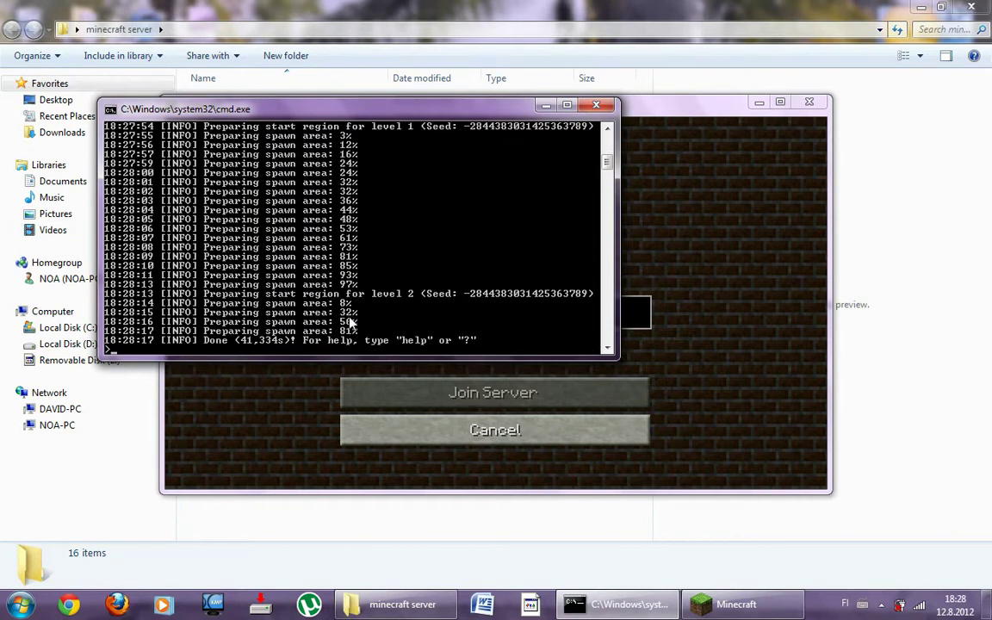
pyautogui.scroll(7, 345, 215)
pyautogui.scroll(-1, 350, 271)
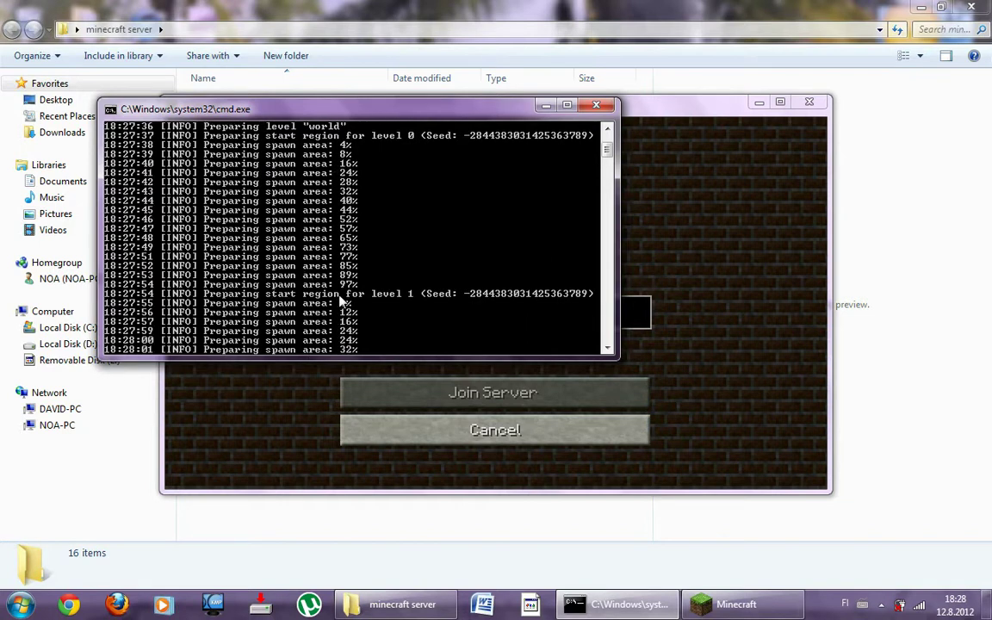
pyautogui.scroll(-9, 327, 314)
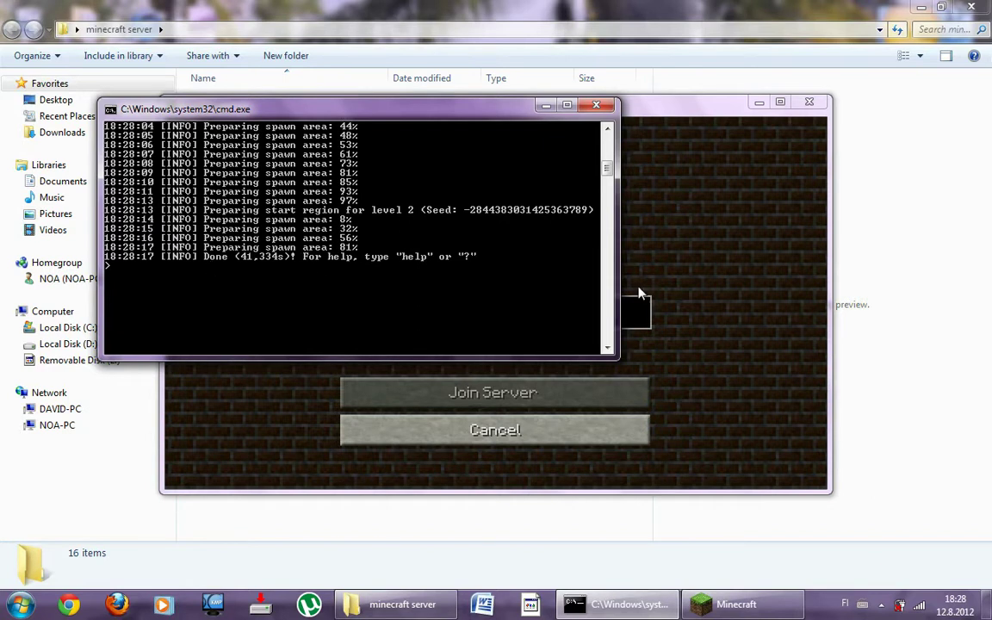
pyautogui.scroll(2, 571, 275)
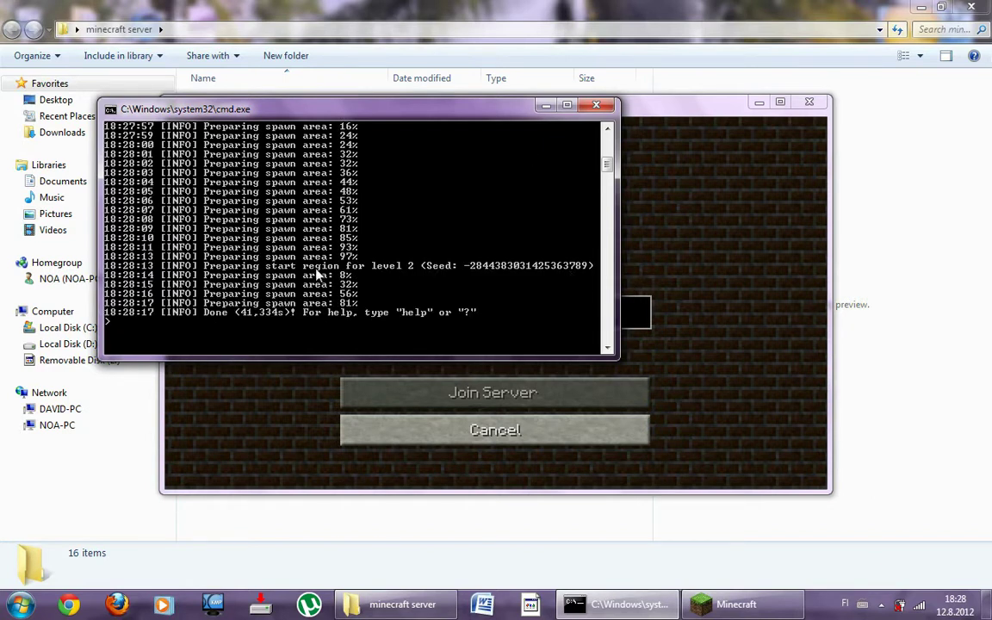
pyautogui.click(596, 105)
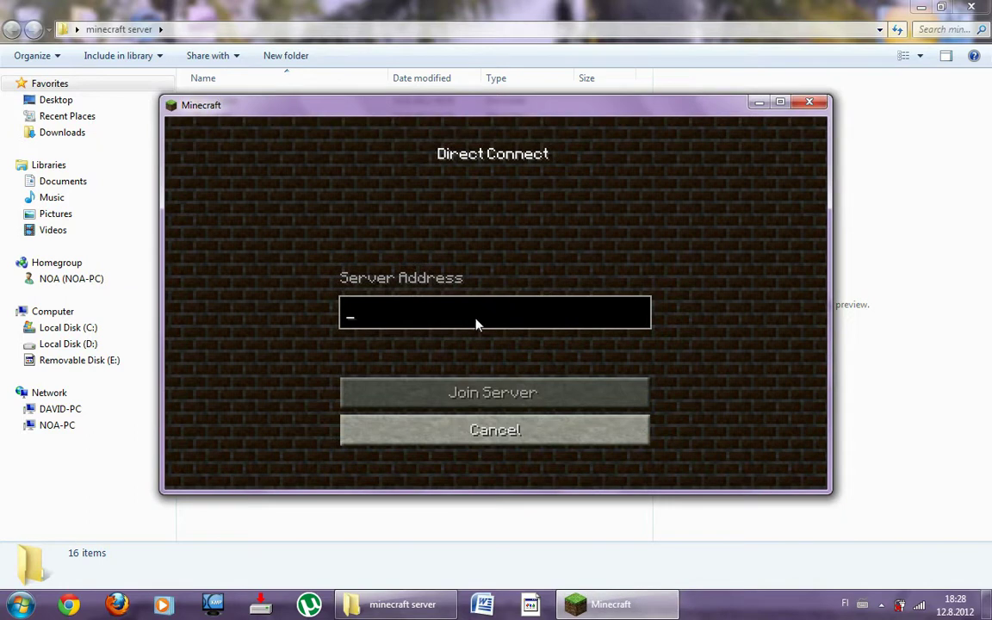
# - Enter localhost as the Direct Connect server address in Minecraft and try to join the server
pyautogui.click(500, 435)
pyautogui.click(606, 424)
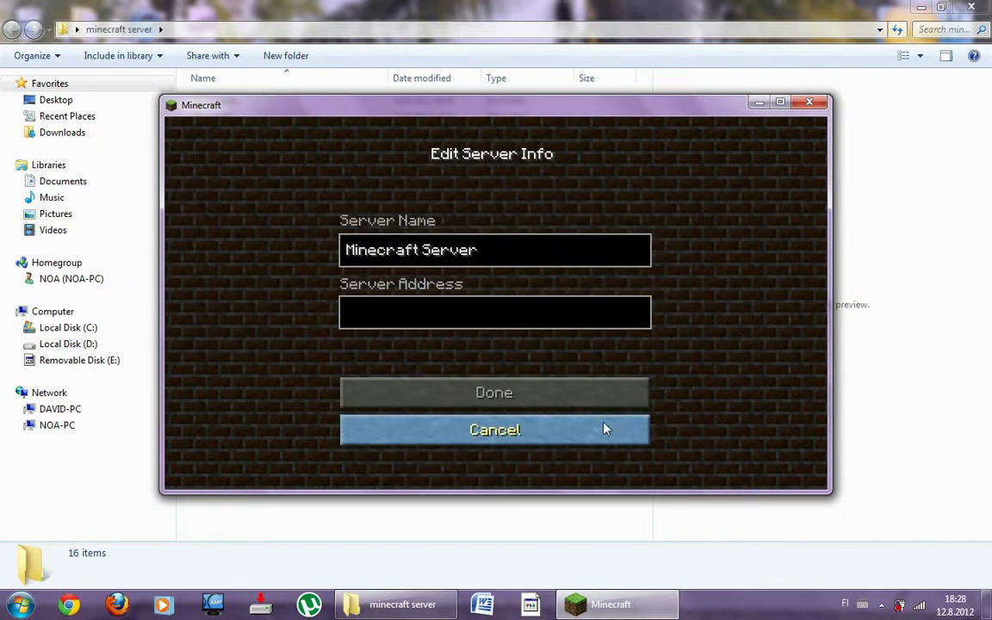
pyautogui.click(511, 439)
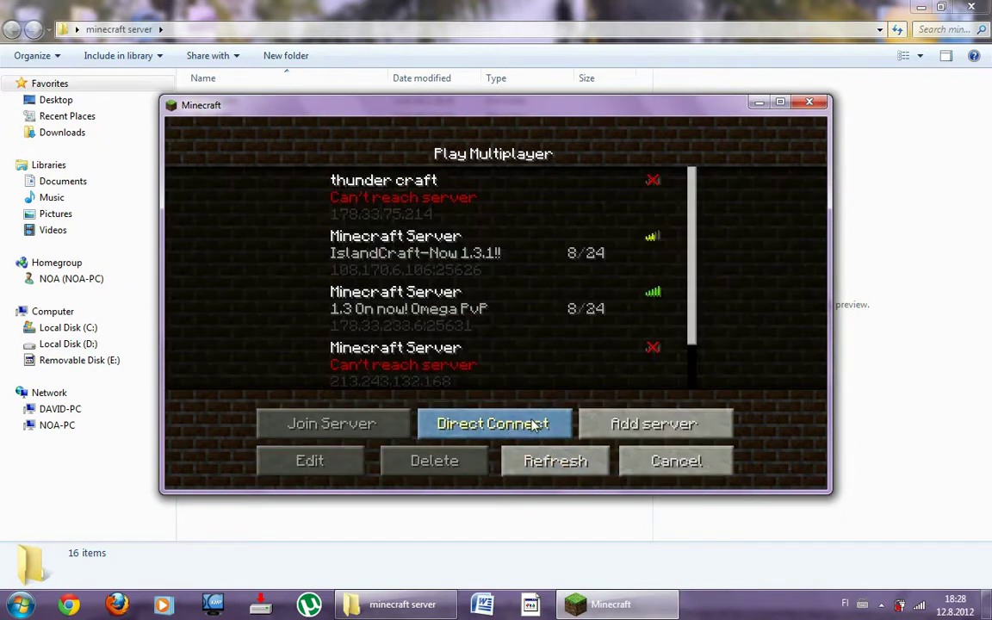
pyautogui.click(491, 422)
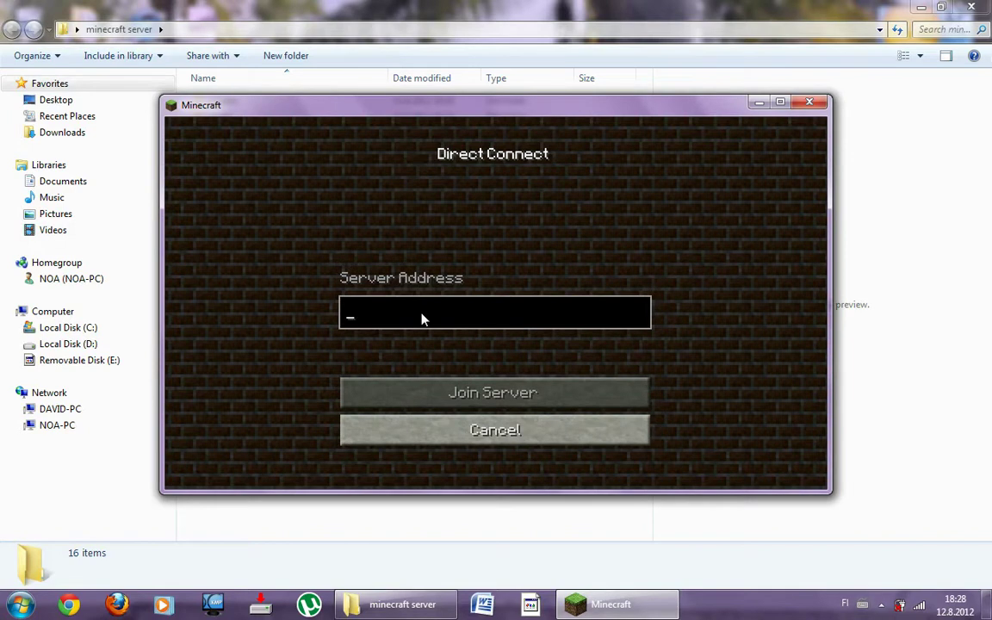
pyautogui.write('localhost')
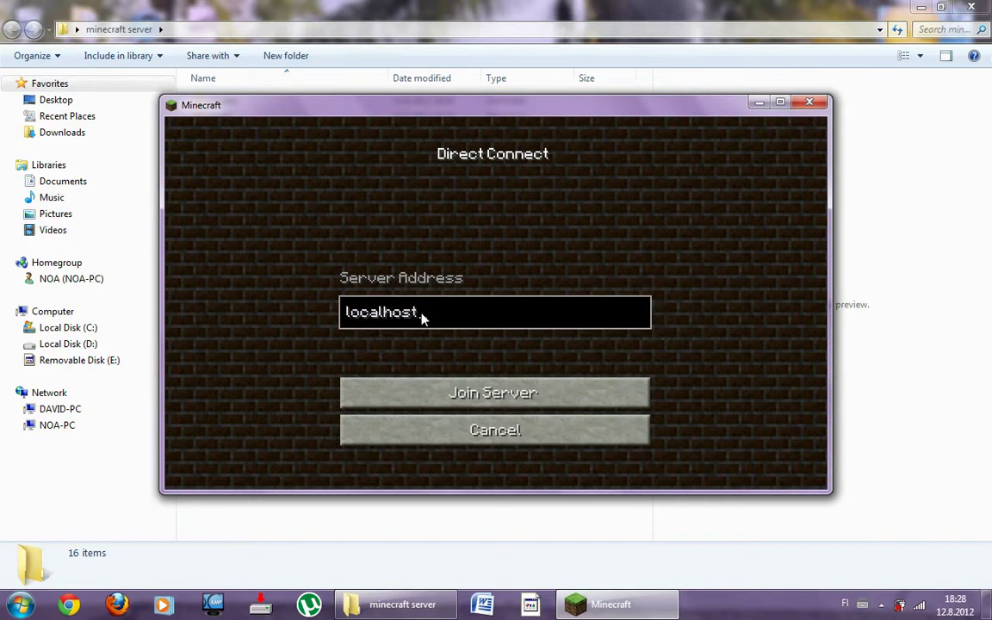
pyautogui.click(446, 389)
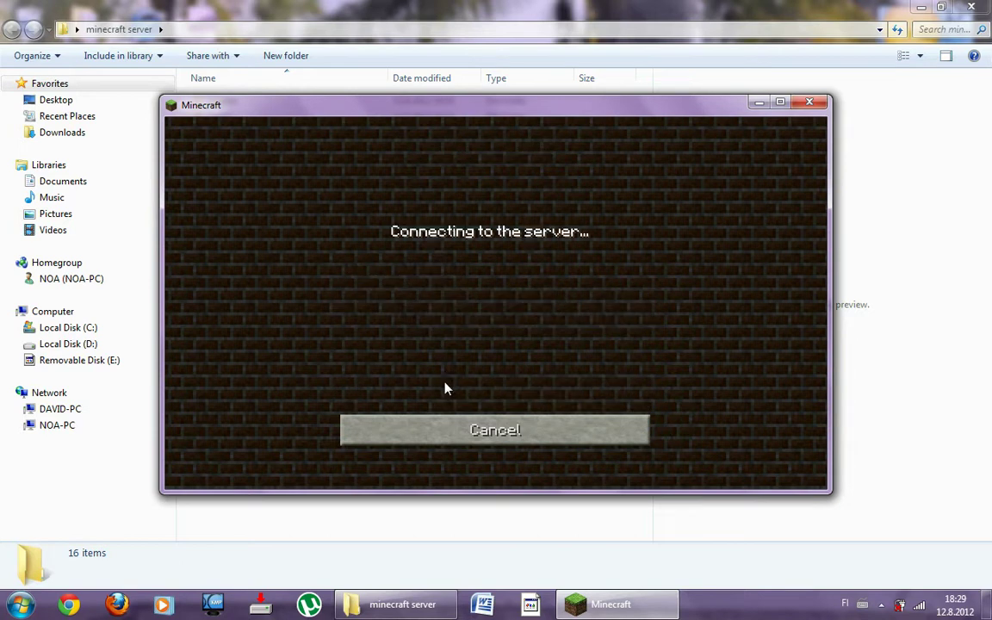
# - Cancel the connection attempt and reopen Minecraft's multiplayer Direct Connect screen
pyautogui.click(452, 428)
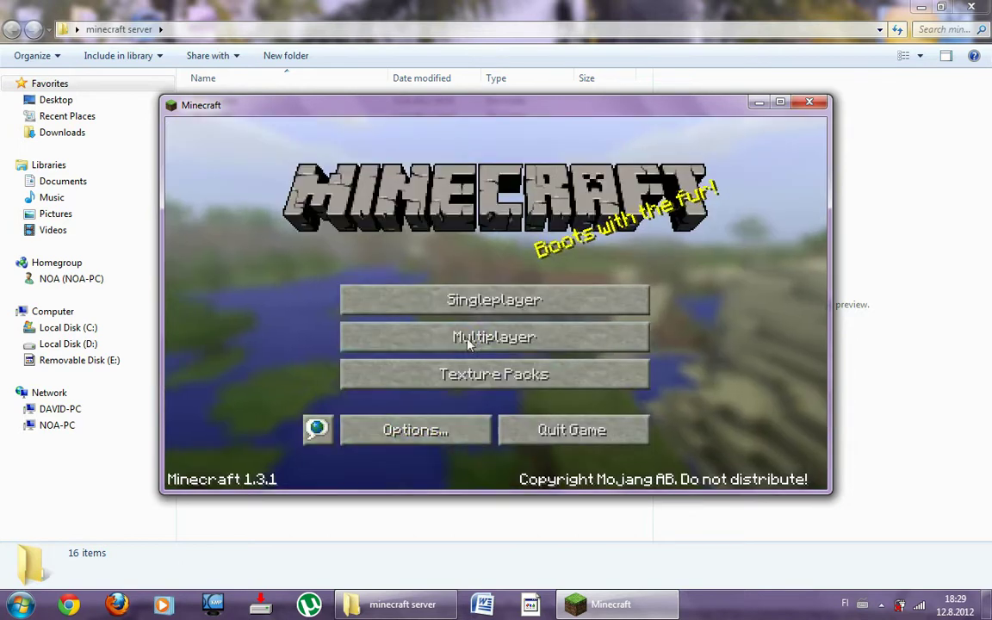
pyautogui.click(465, 343)
pyautogui.click(513, 428)
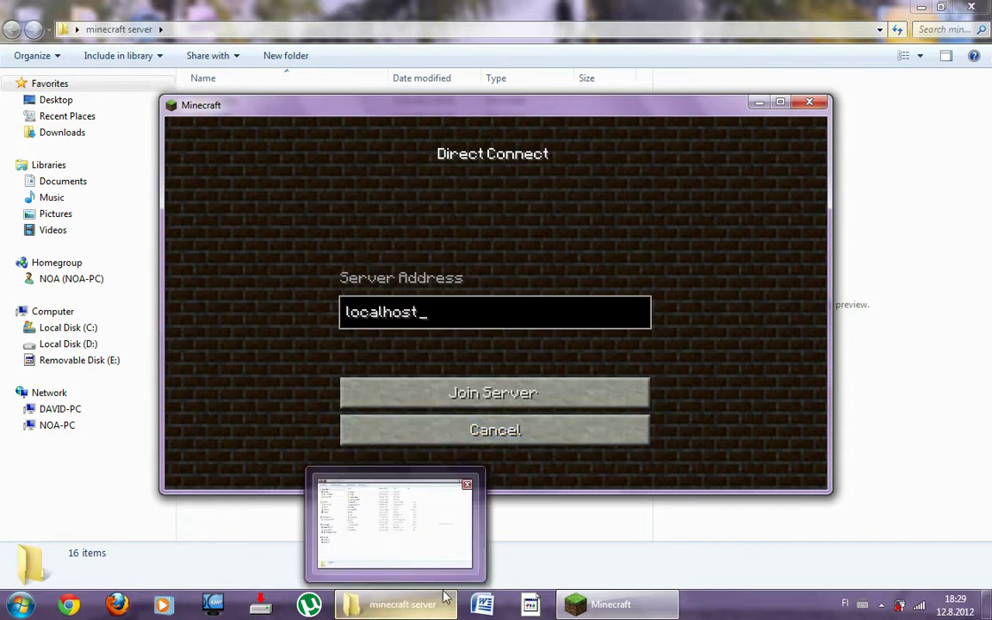
# - Switch back to the minecraft server folder and start the server again with the run batch file
pyautogui.click(653, 509)
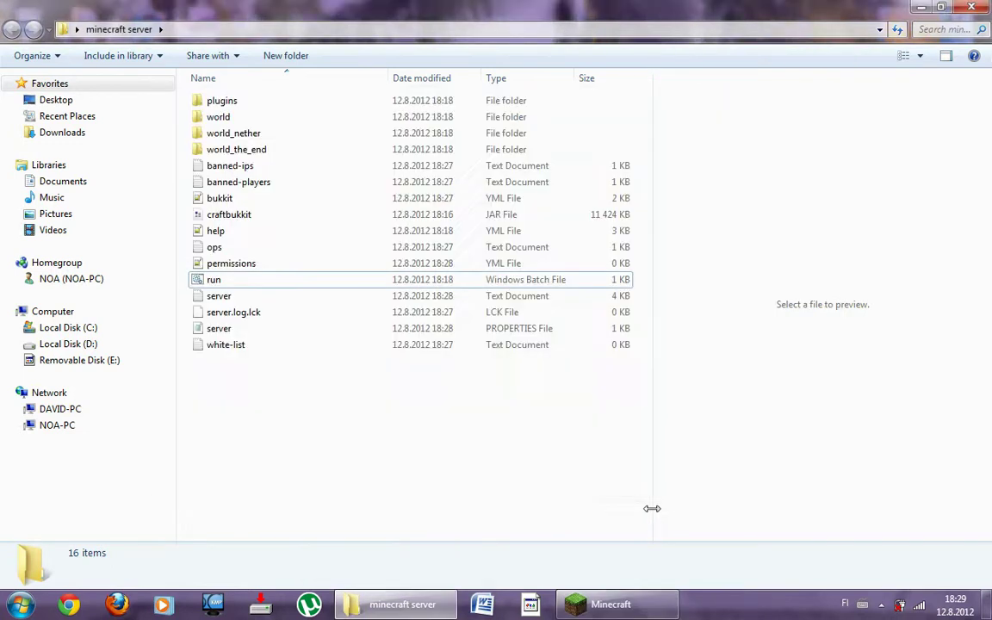
pyautogui.click(288, 282)
pyautogui.press('Return')
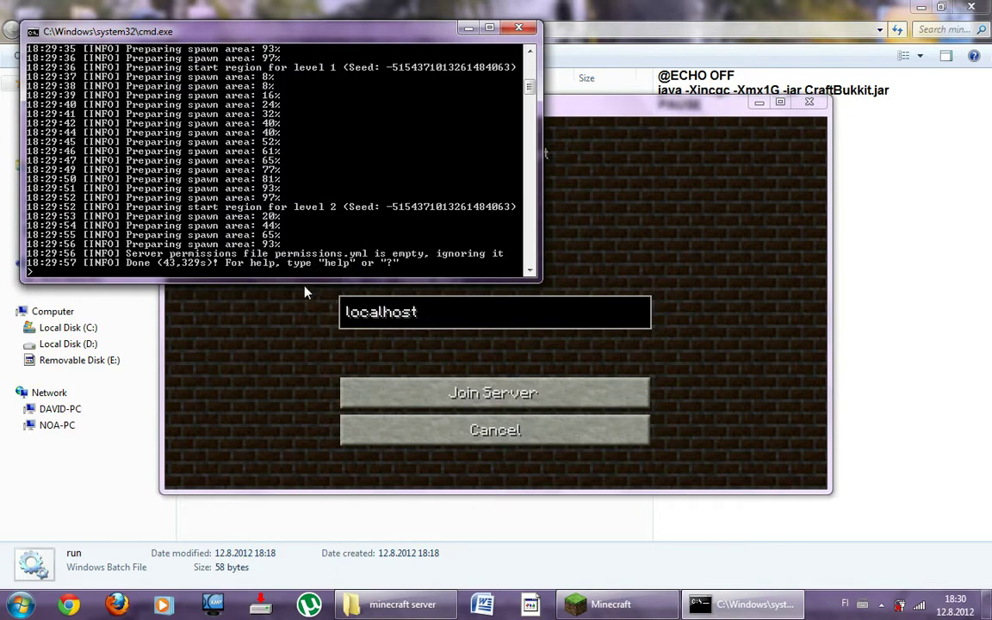
# - Minimize the server console and join the server at localhost from Minecraft's Direct Connect screen
pyautogui.click(242, 328)
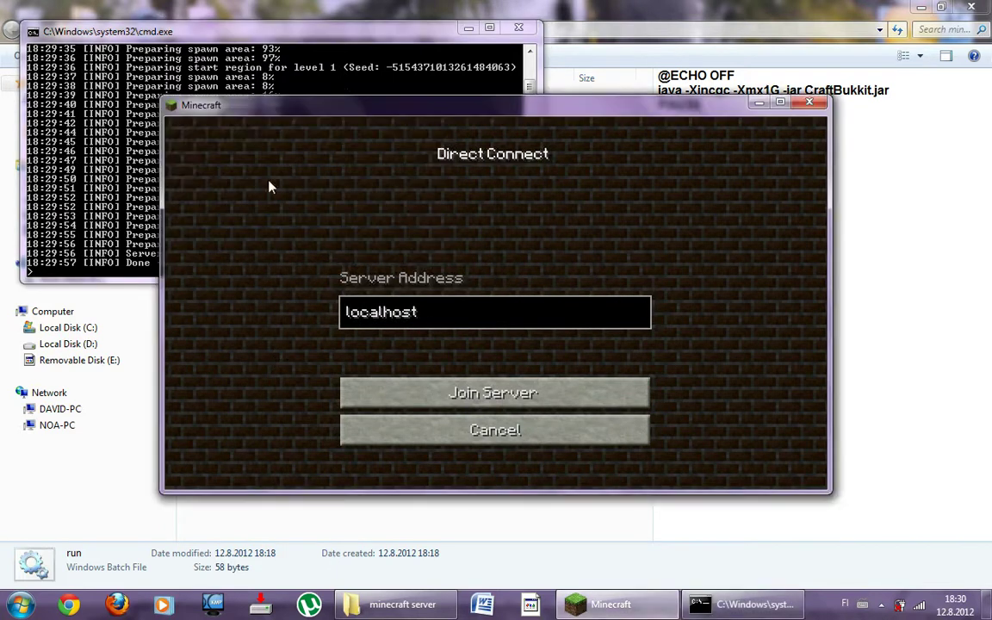
pyautogui.click(466, 31)
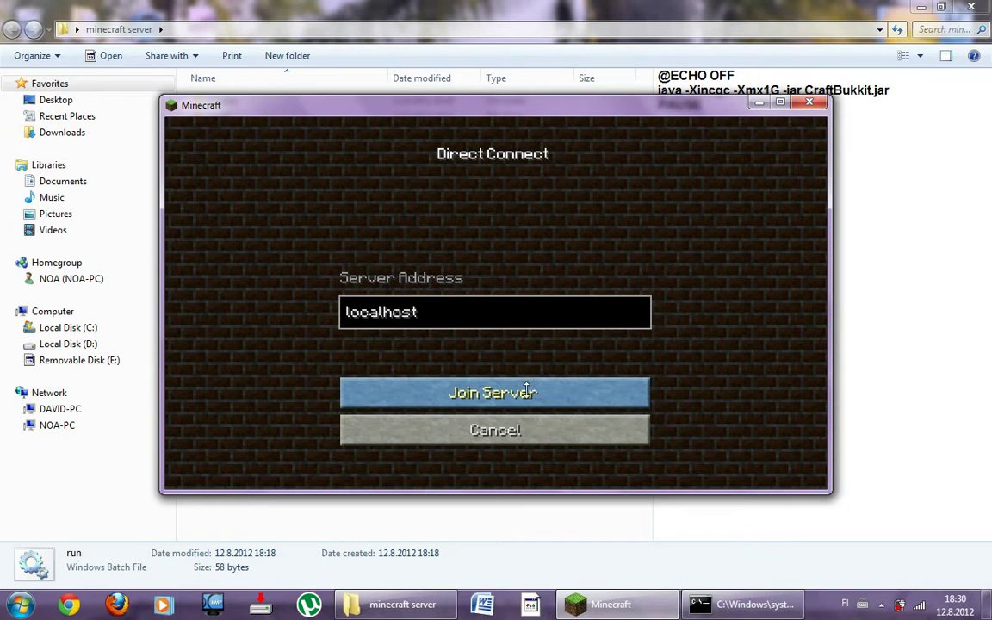
pyautogui.click(484, 401)
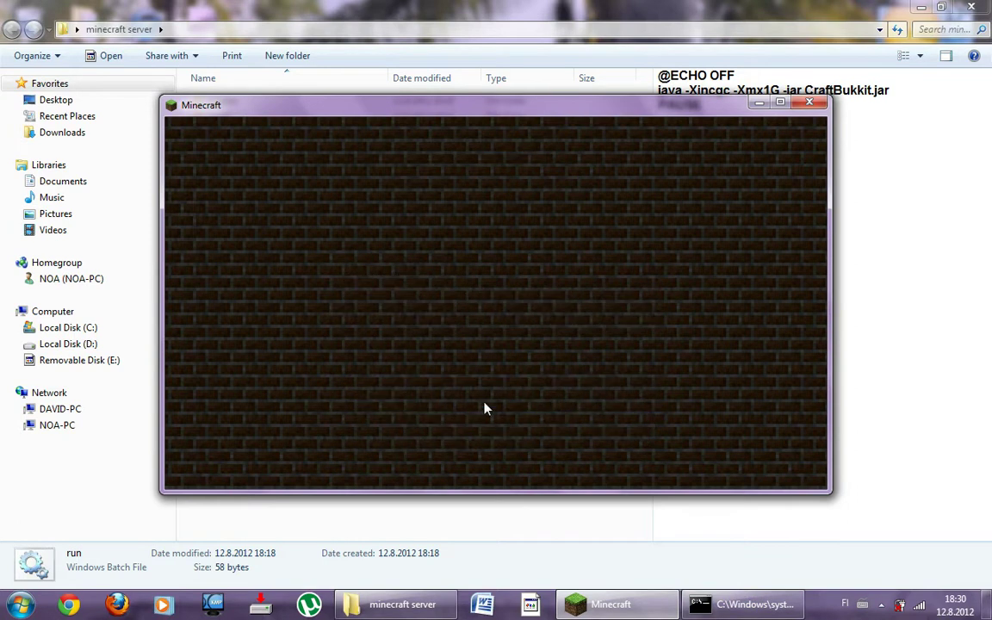